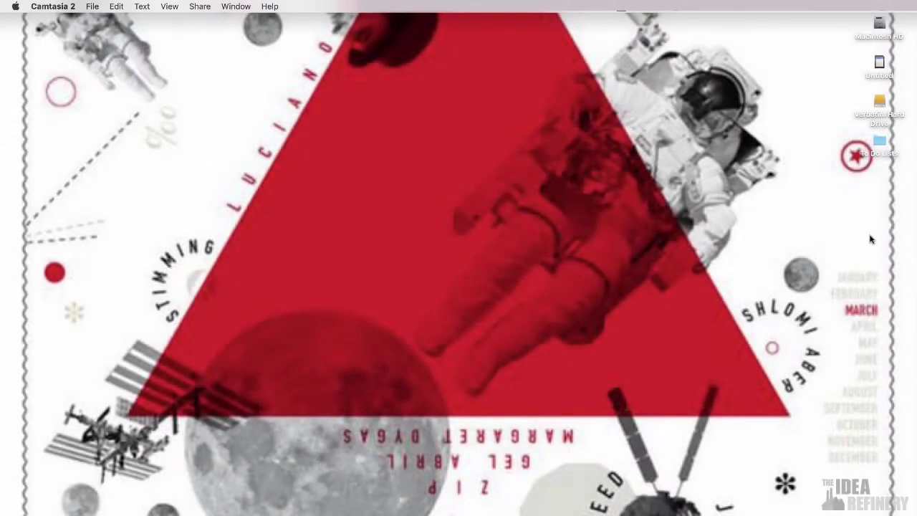
In Finder's Applications, select Adobe Illustrator 2020 to show its version 24.1.0 details
mouse_move(8, 89)
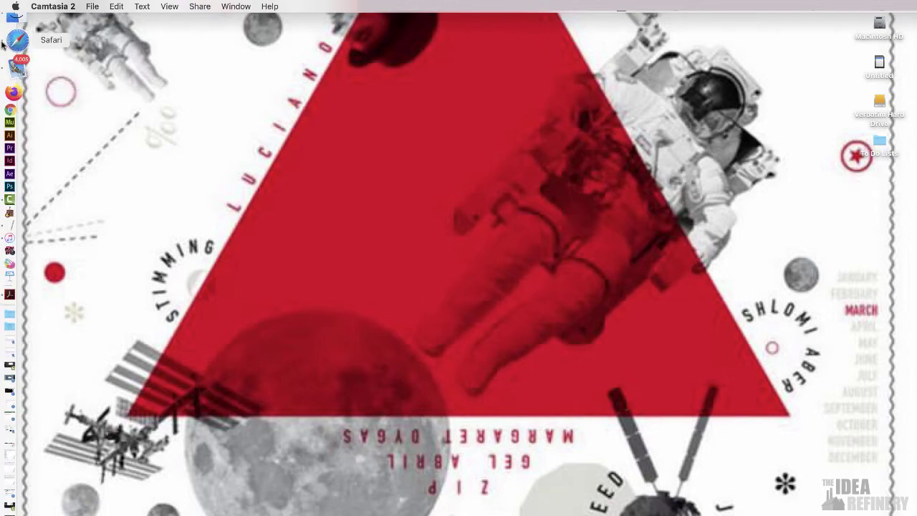
click(18, 30)
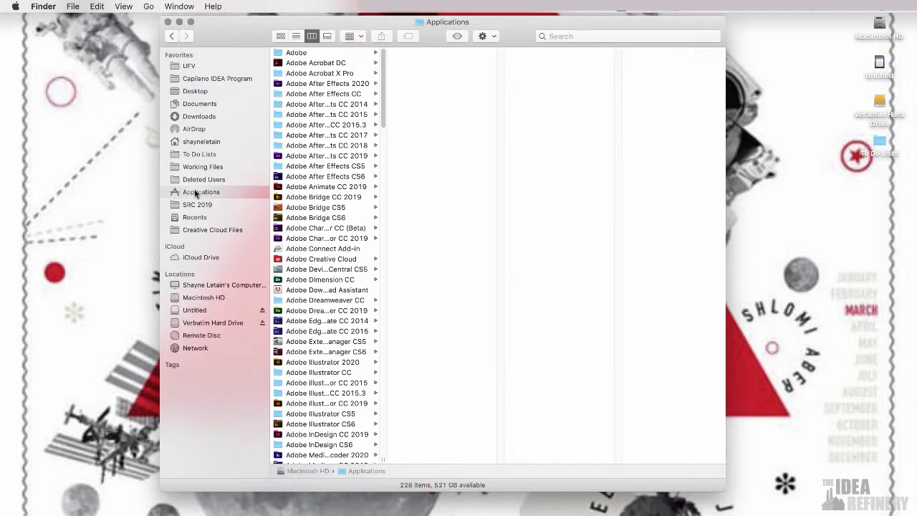
scroll(321, 203, down, 5)
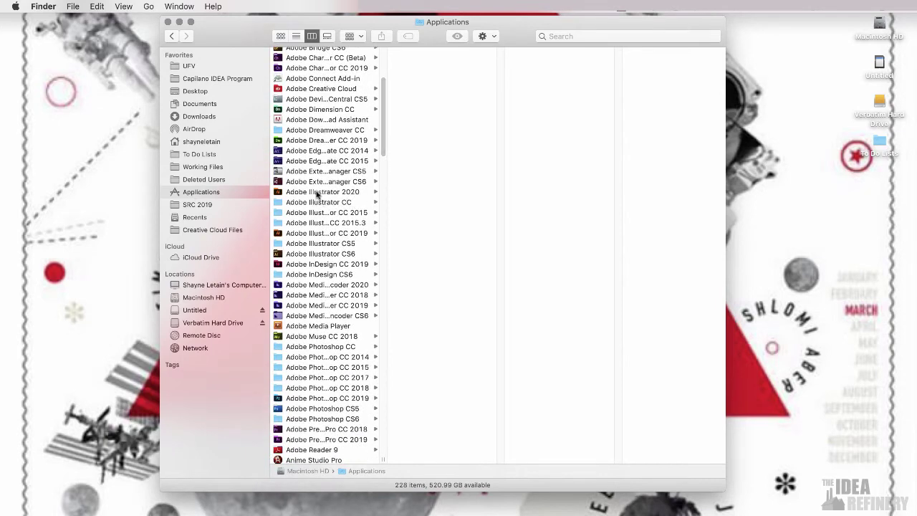
click(319, 192)
click(404, 54)
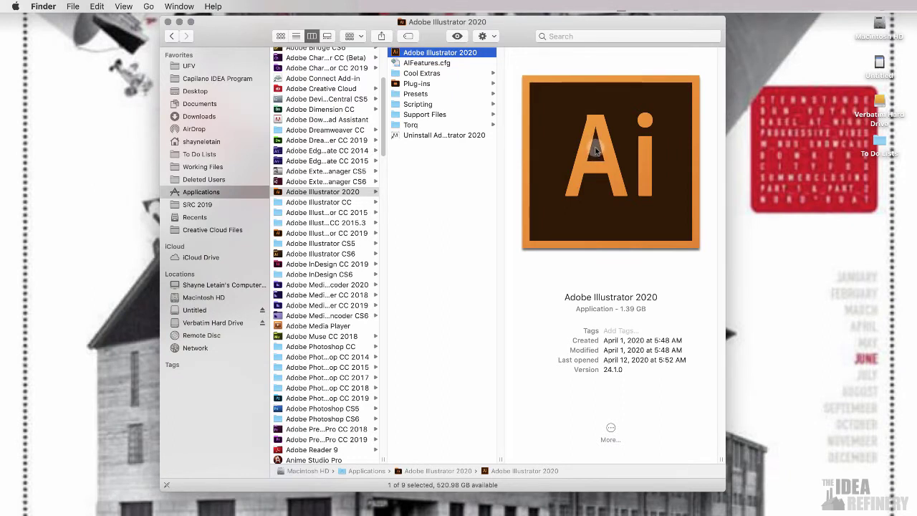
Add Adobe Illustrator 2020 to the Dock
mouse_move(2, 175)
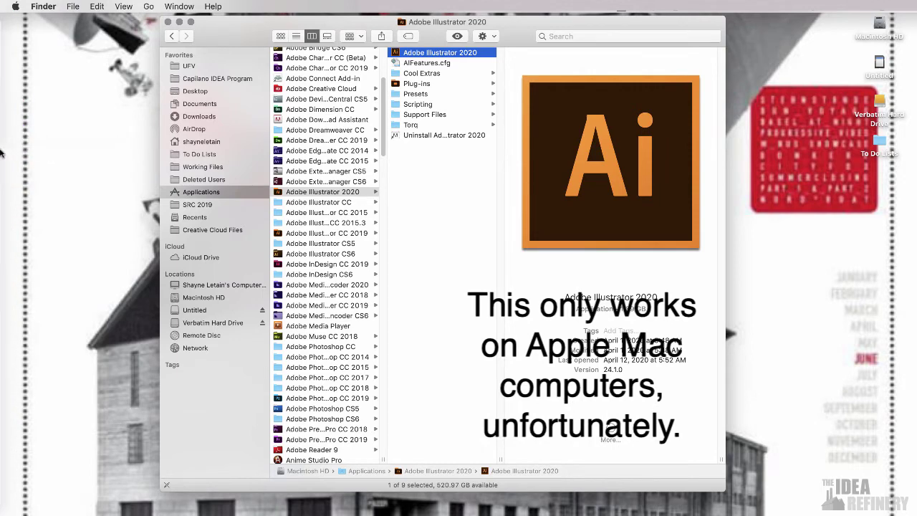
mouse_move(2, 150)
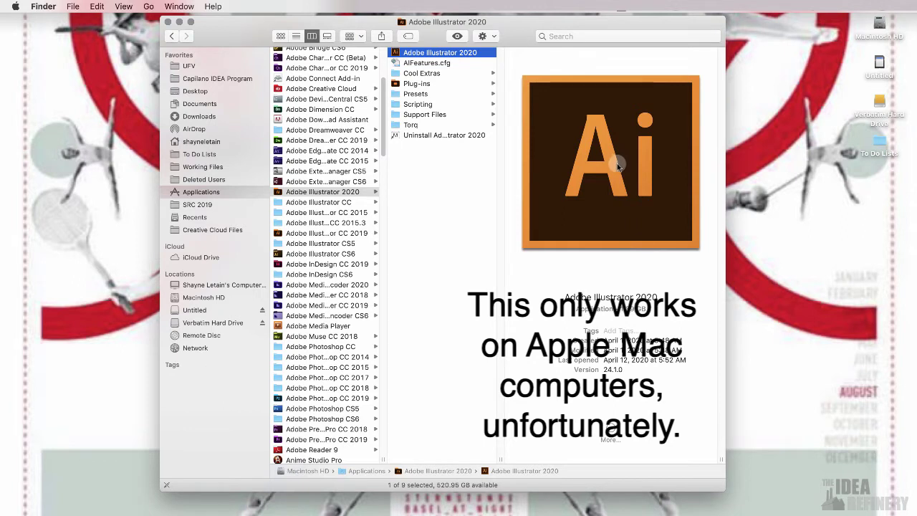
drag(621, 164, 601, 193)
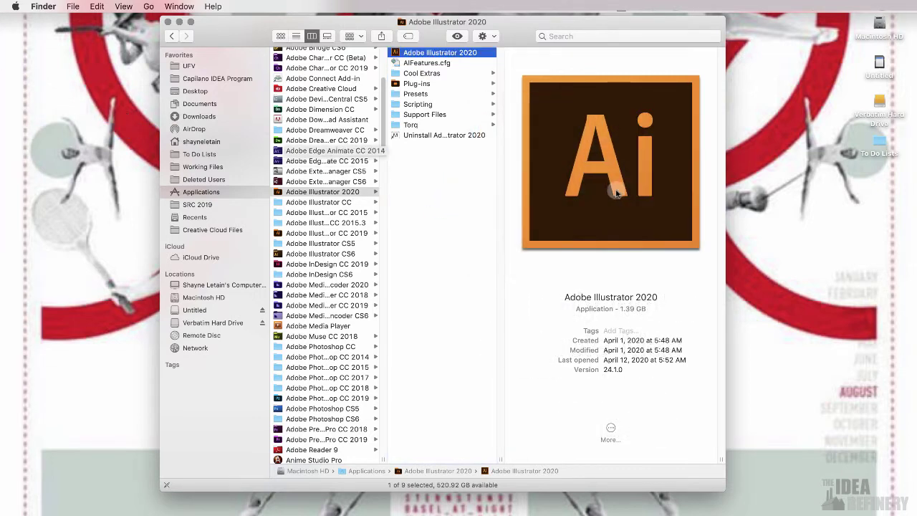
mouse_move(8, 106)
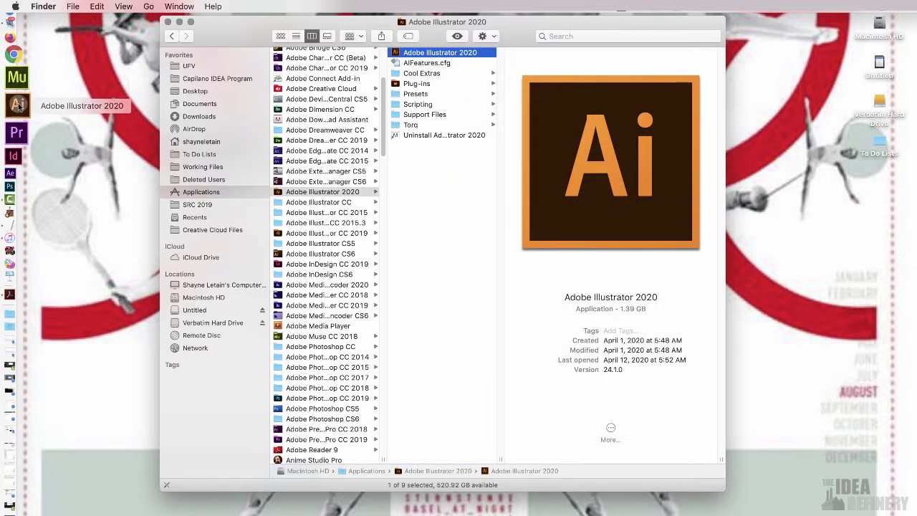
Launch Illustrator 2020 from the Dock and choose Create new on the Home screen
click(19, 106)
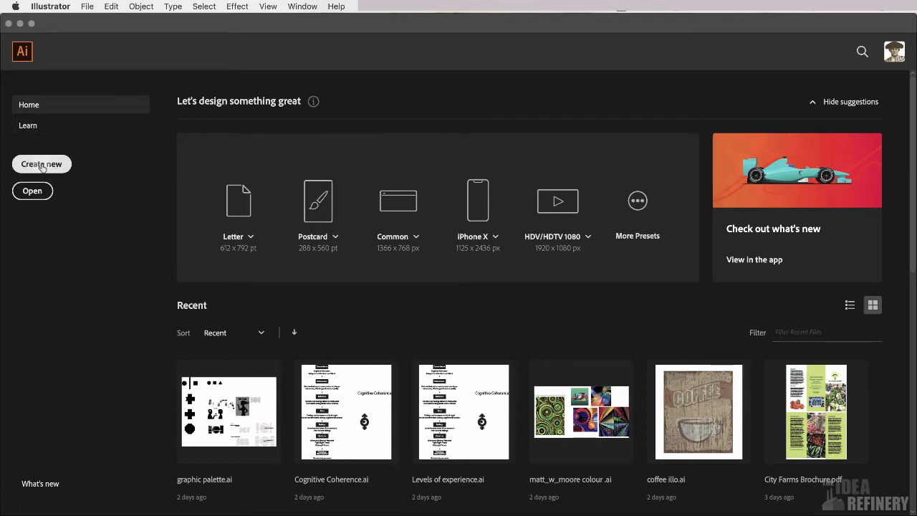
click(42, 164)
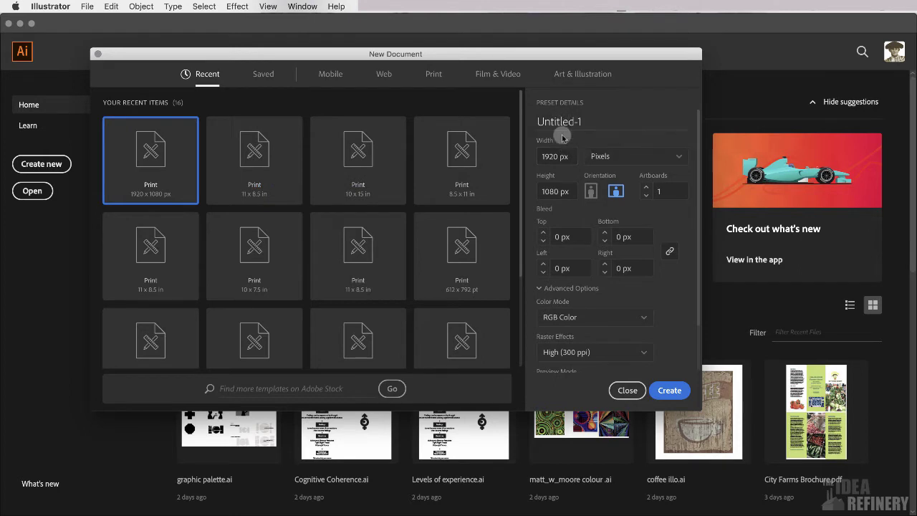
Create a document in Inches with Width 8.5 and Height 11
click(643, 157)
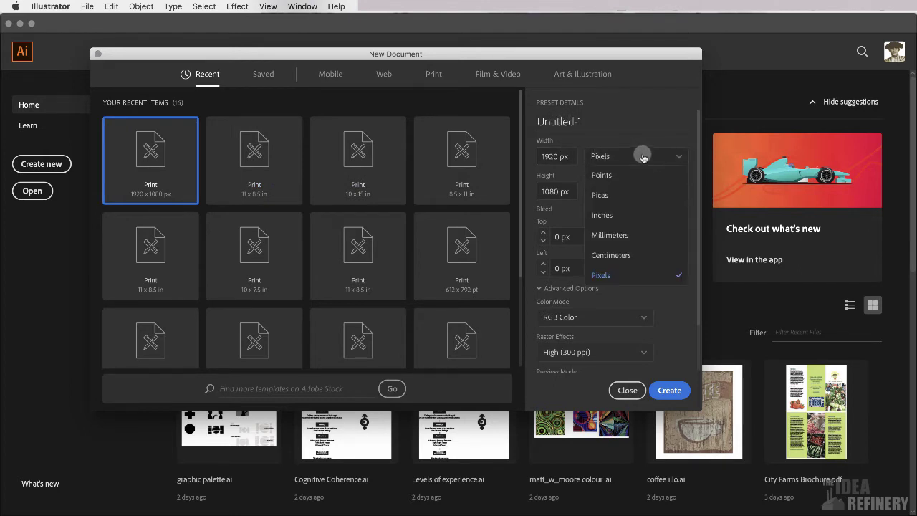
click(647, 131)
click(679, 157)
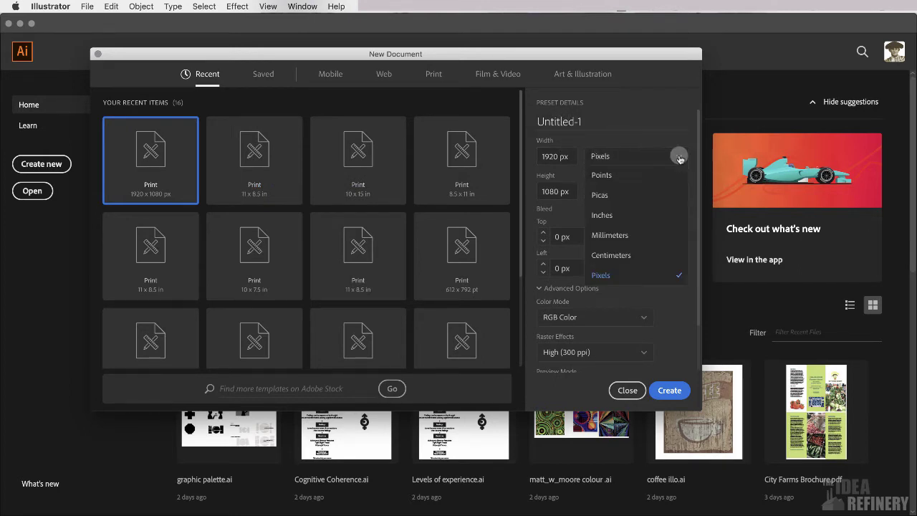
click(644, 215)
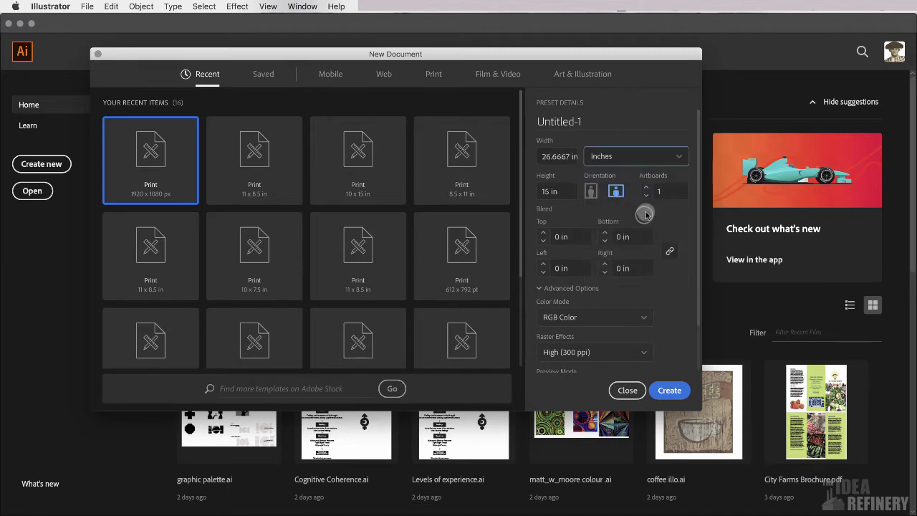
click(586, 157)
text(8)
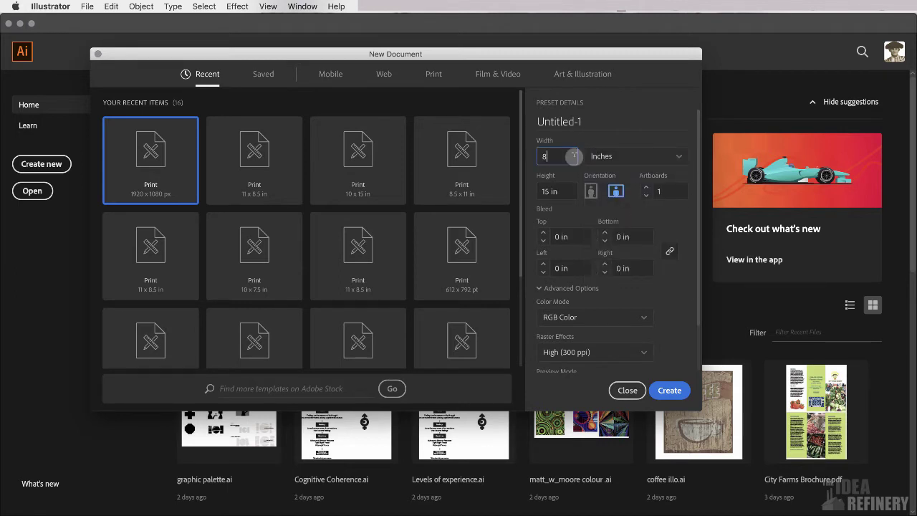
text(.5)
click(548, 190)
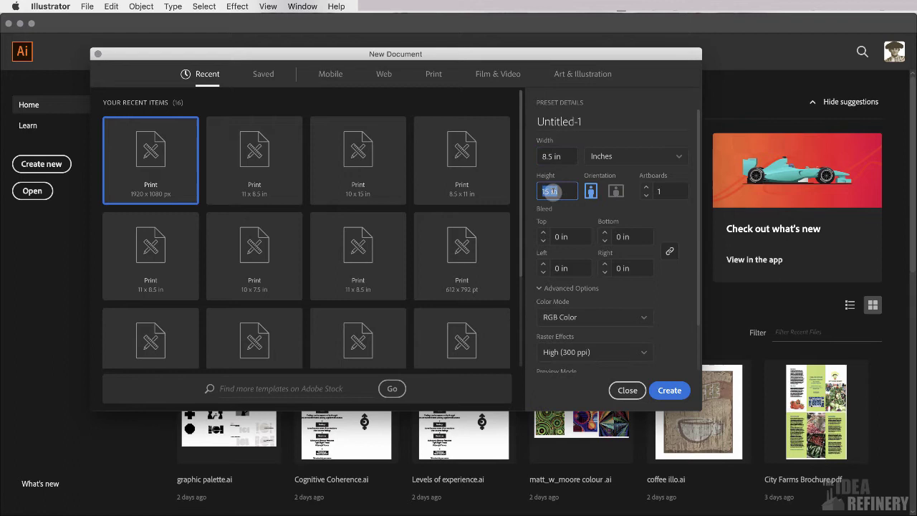
text(11)
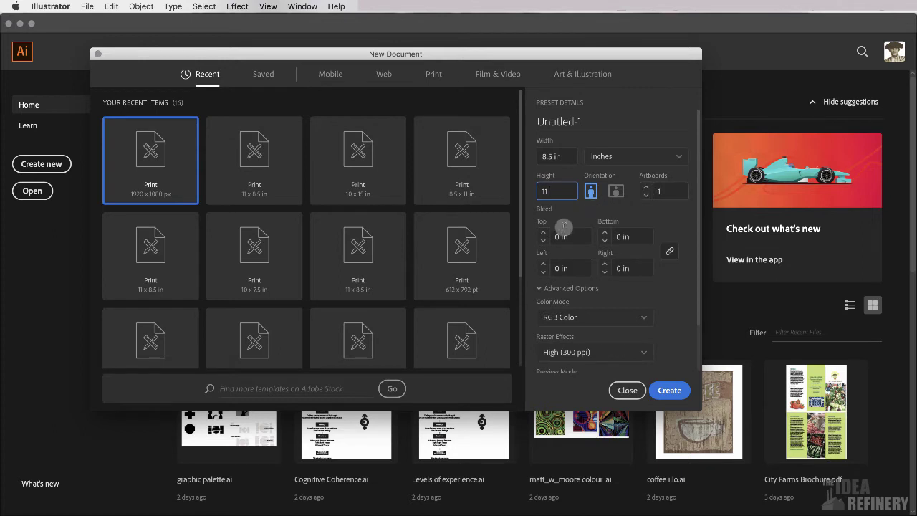
click(671, 391)
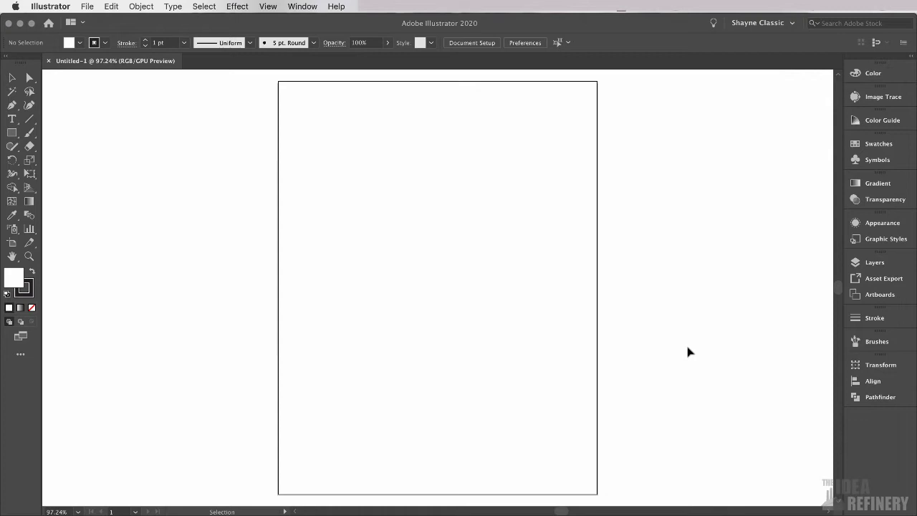
Choose Essentials Classic from Window > Workspace
click(303, 7)
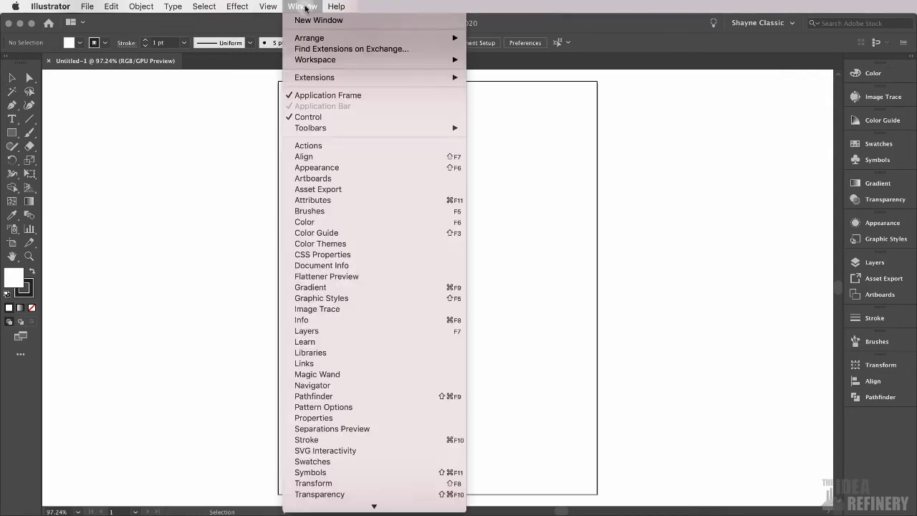
mouse_move(312, 61)
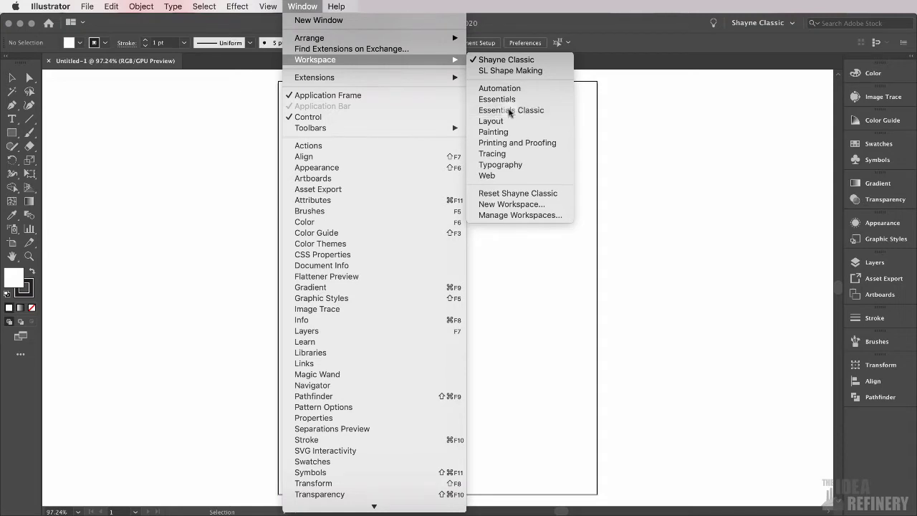
click(511, 112)
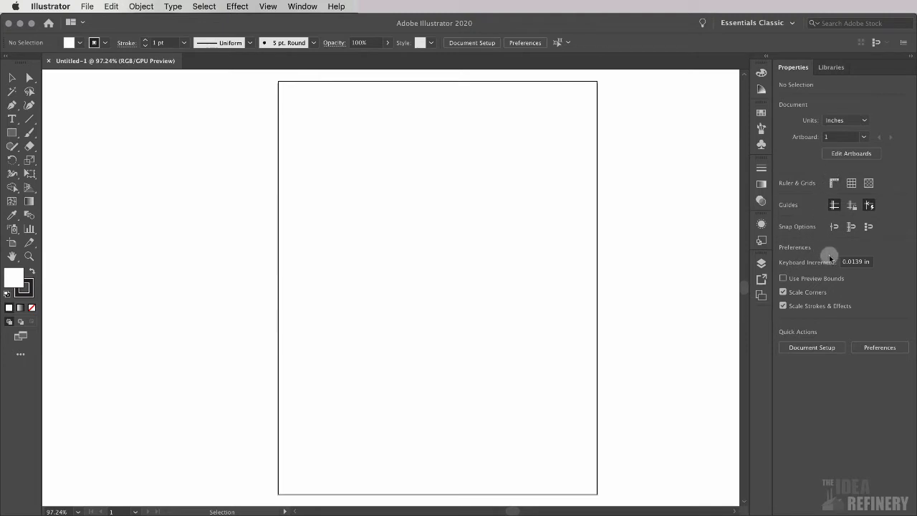
Float and close the Libraries panel, then the Properties panel, leaving only dock icons
click(832, 68)
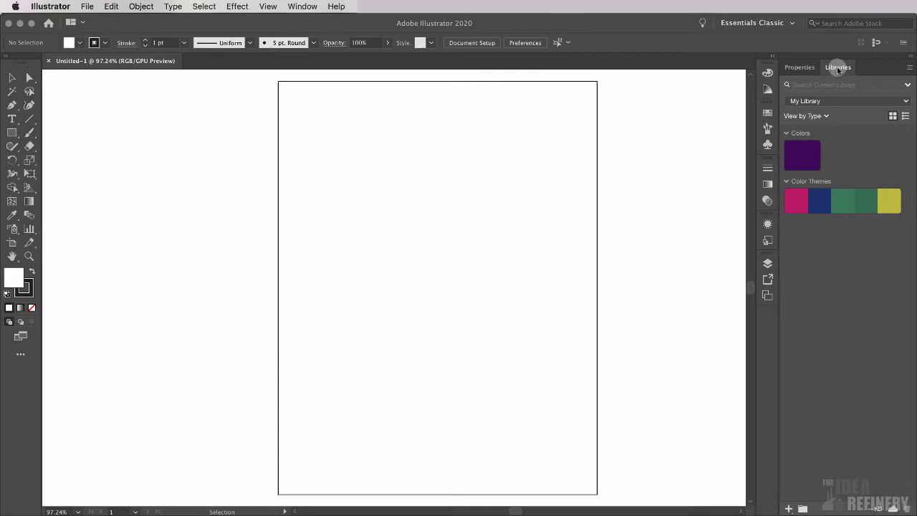
drag(843, 68, 513, 101)
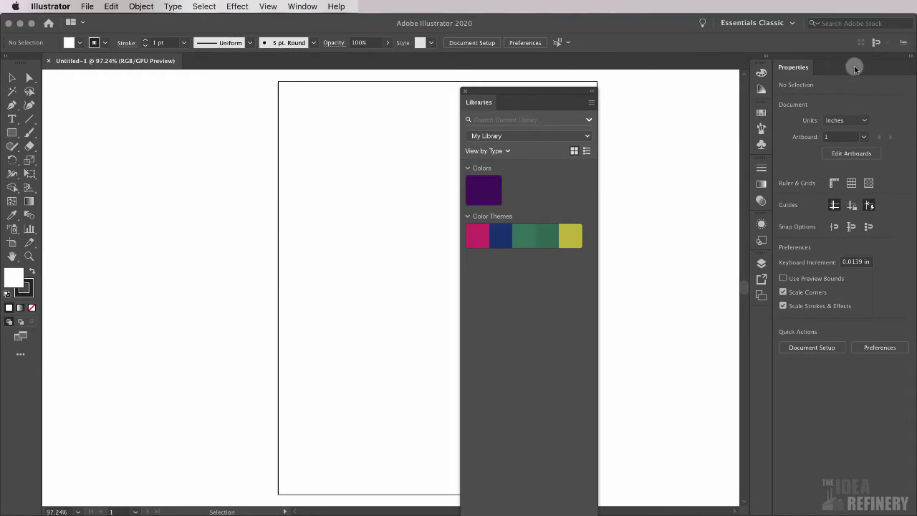
click(465, 93)
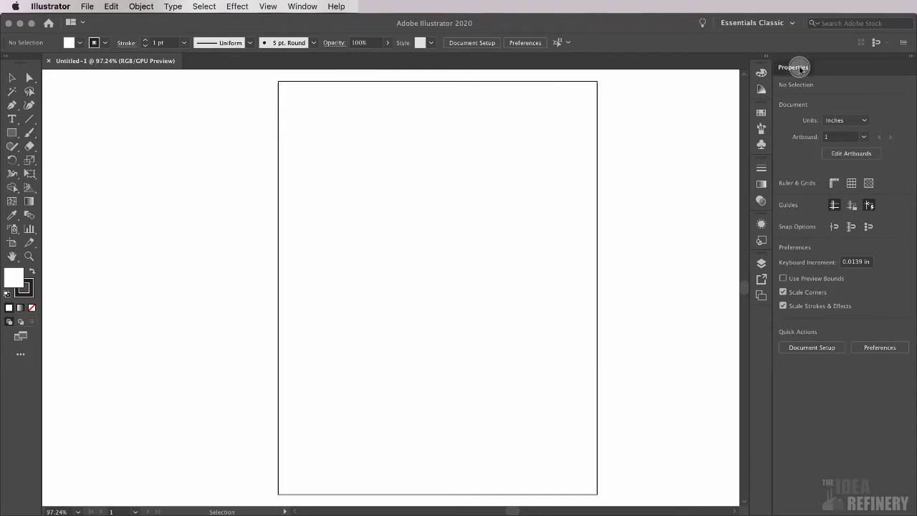
drag(800, 68, 518, 111)
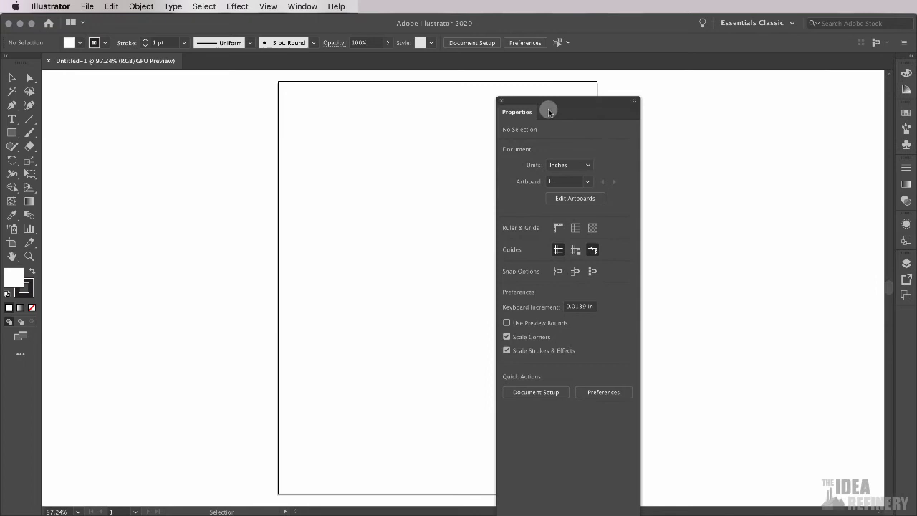
click(503, 100)
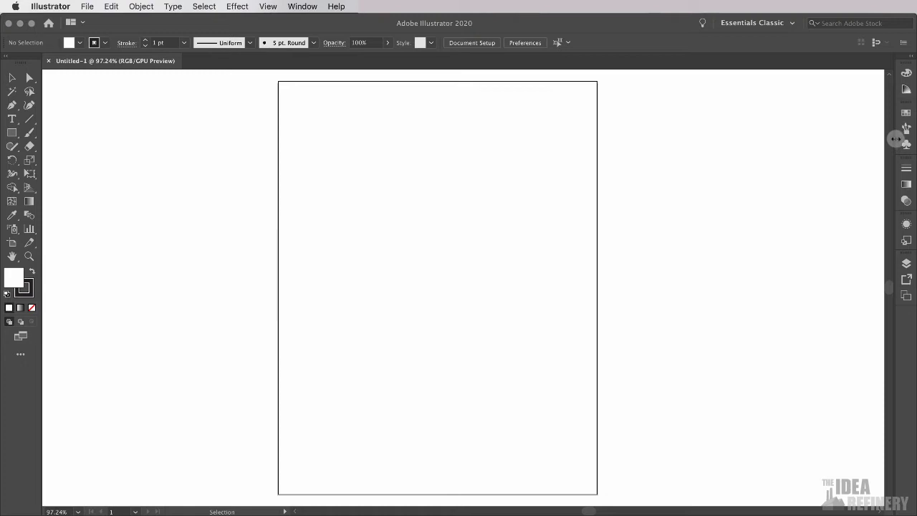
Drag the dock's left edge leftward so panel icons show their names
drag(896, 138, 843, 143)
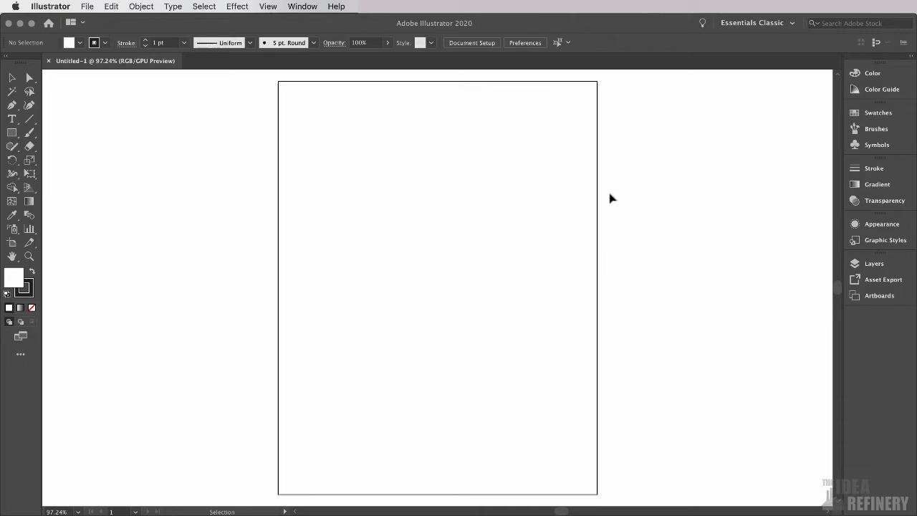
Save the panel layout as a new custom workspace named with the user's own name
click(301, 7)
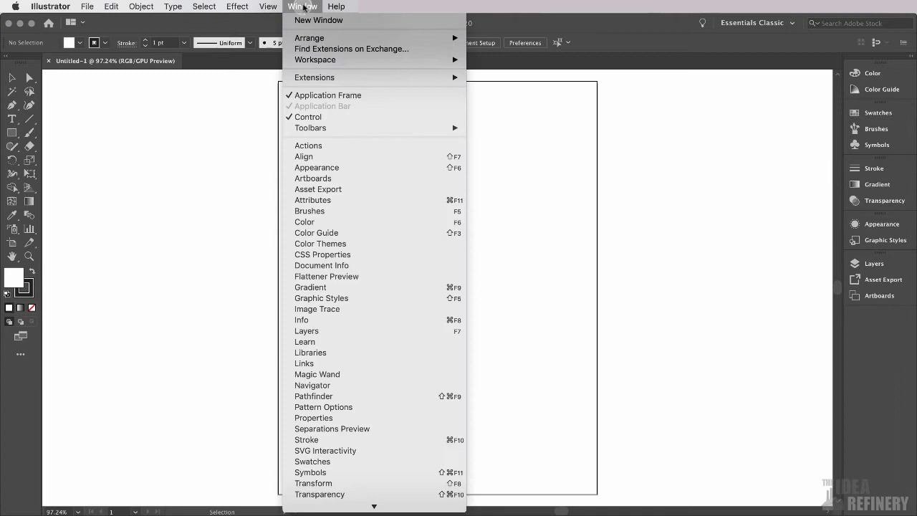
mouse_move(316, 63)
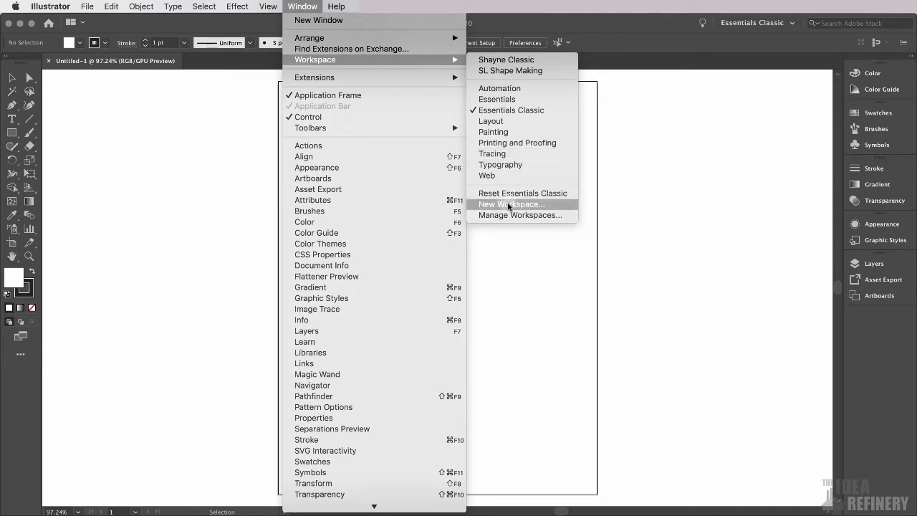
click(509, 207)
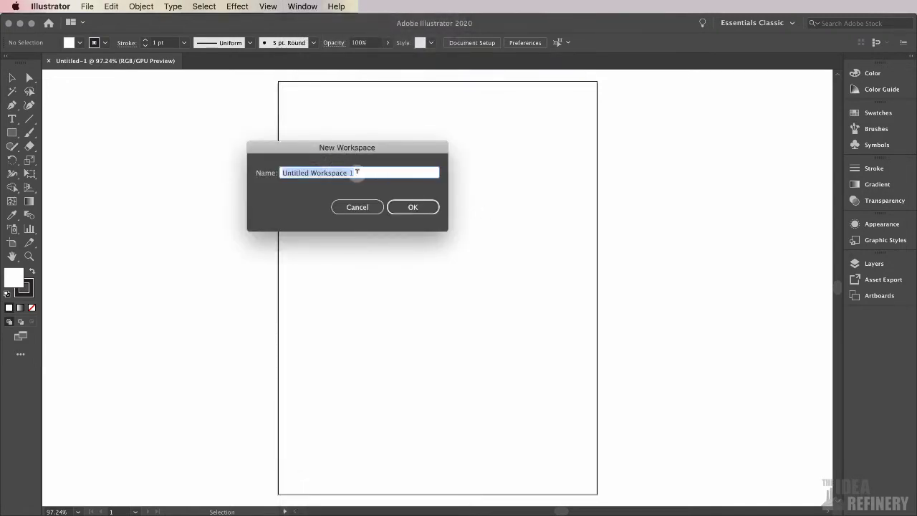
text(Shayne's Workspace)
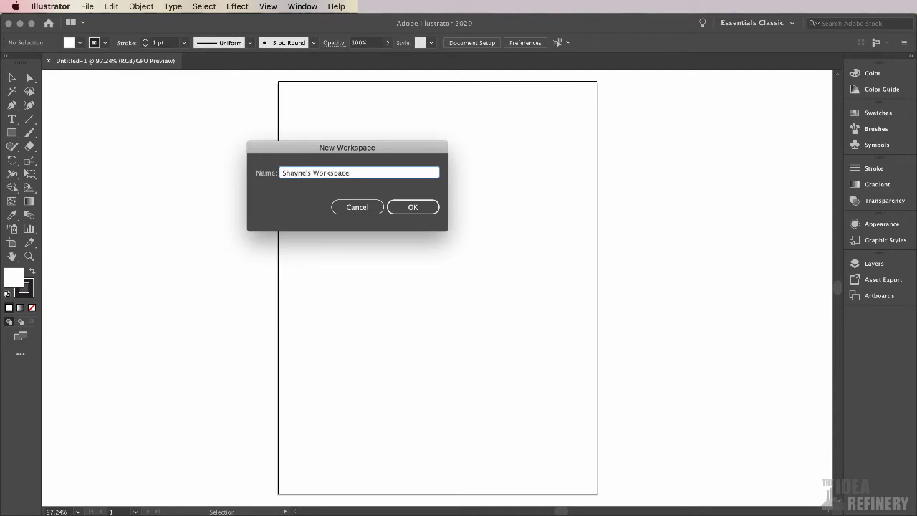
click(411, 207)
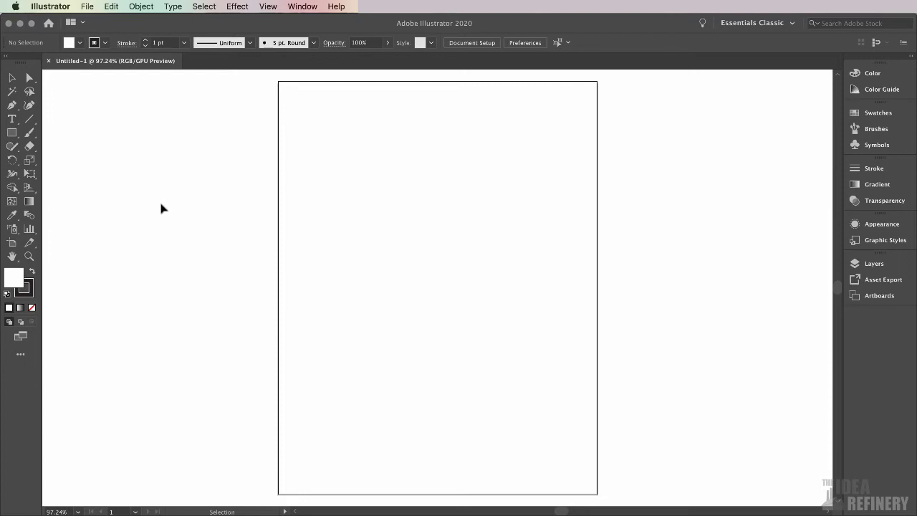
In User Interface preferences, set Canvas Color to Match User Interface Brightness
click(53, 6)
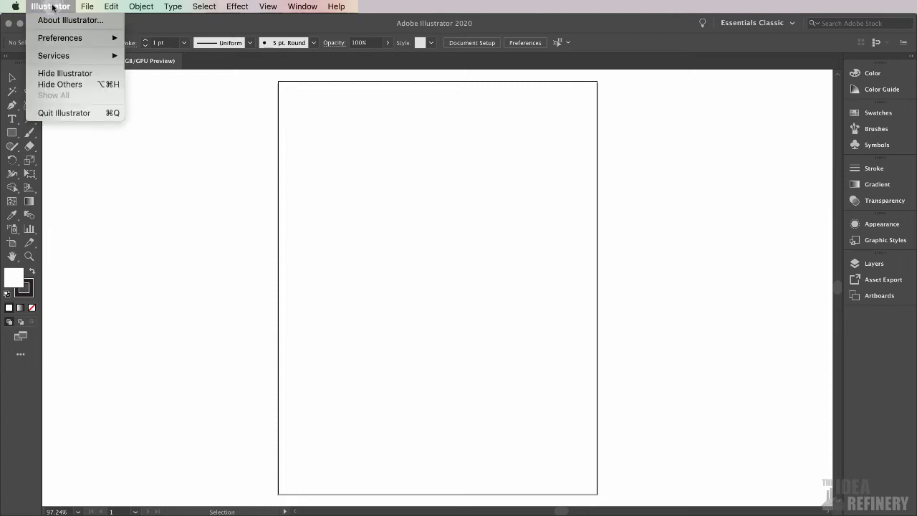
mouse_move(56, 40)
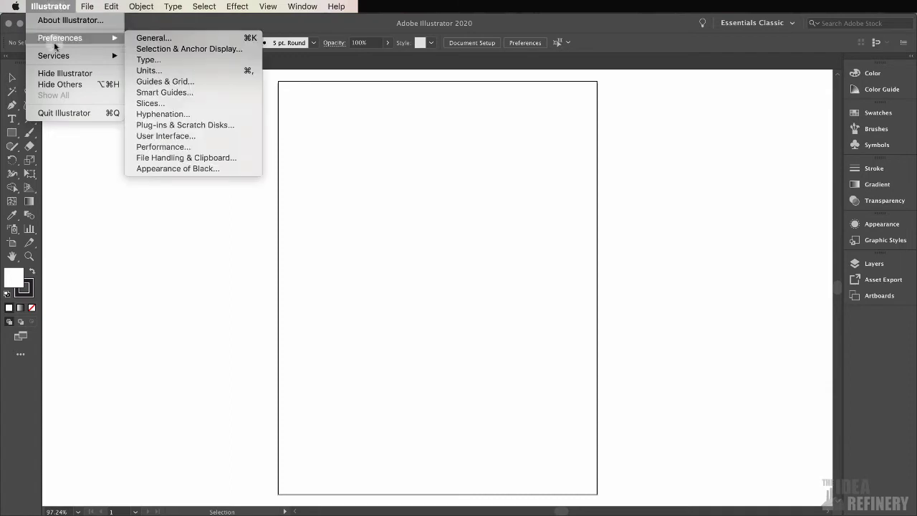
click(164, 137)
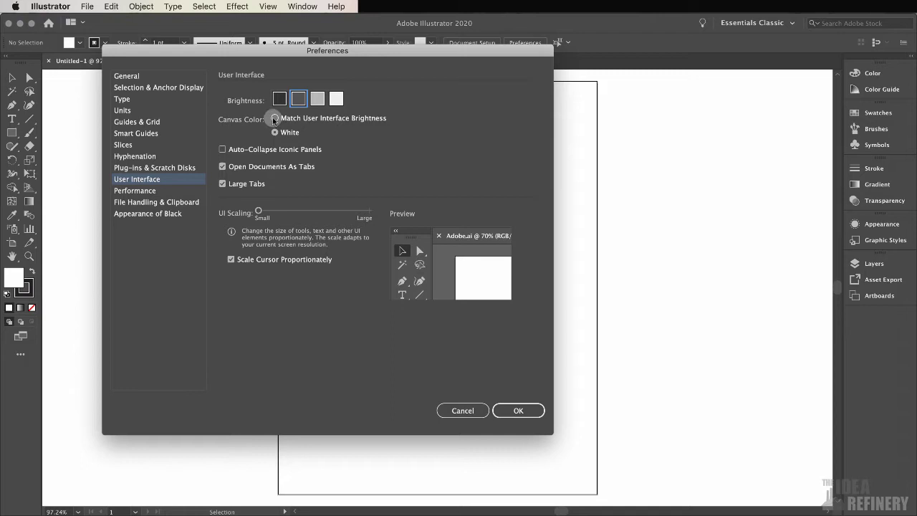
click(274, 118)
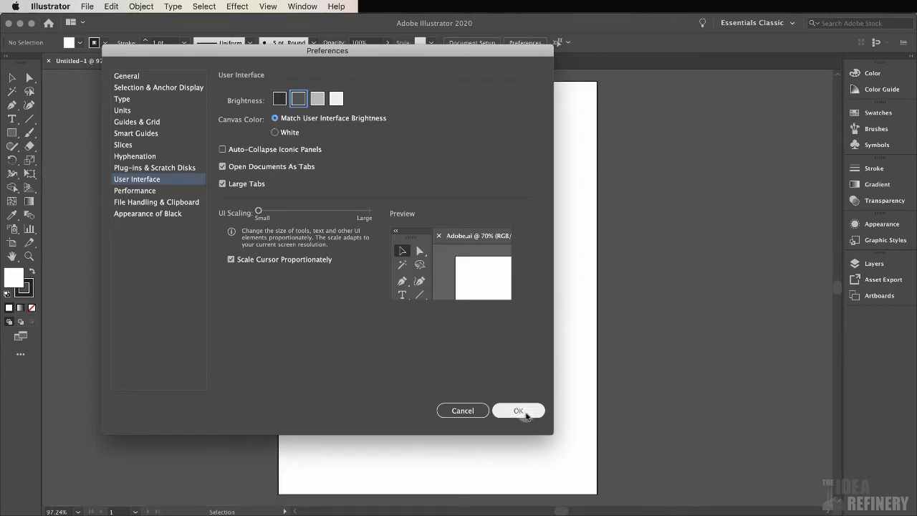
click(520, 411)
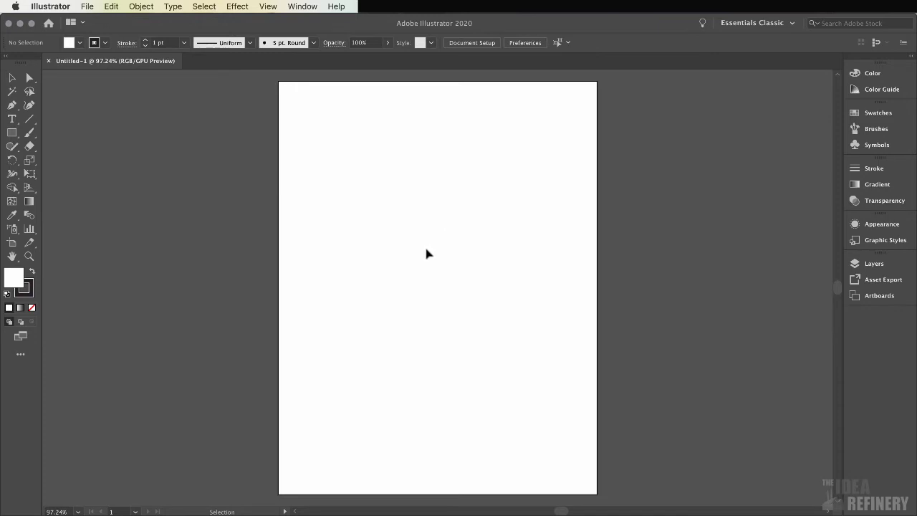
key(a)
key(super+minus)
key(super+minus)
key(super+minus)
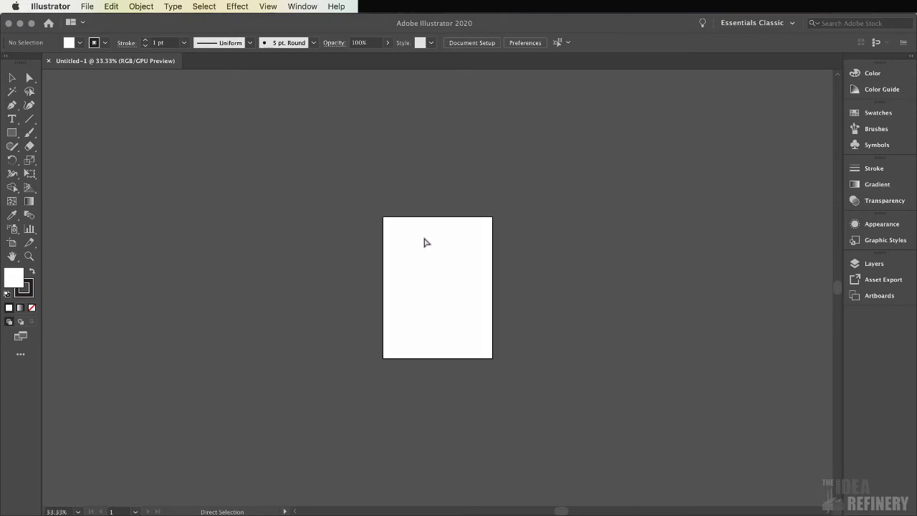
key(super+minus)
key(super+minus)
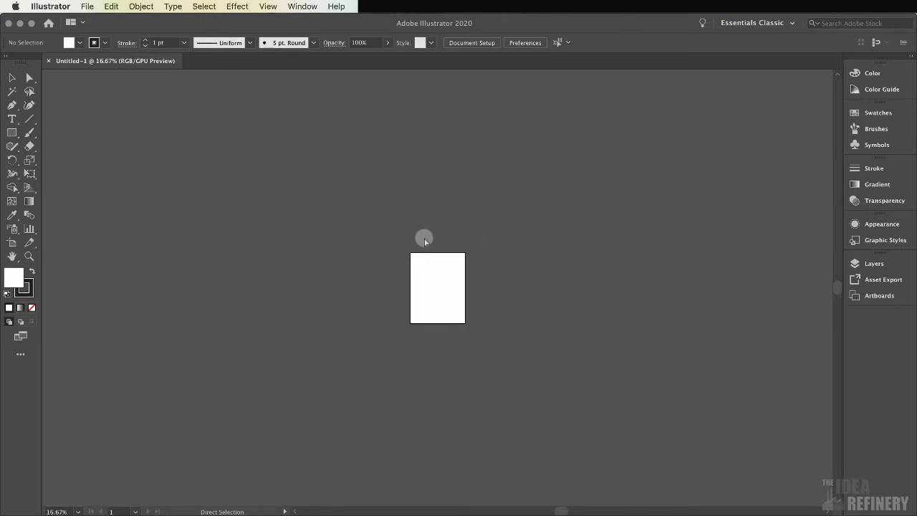
key(super+minus)
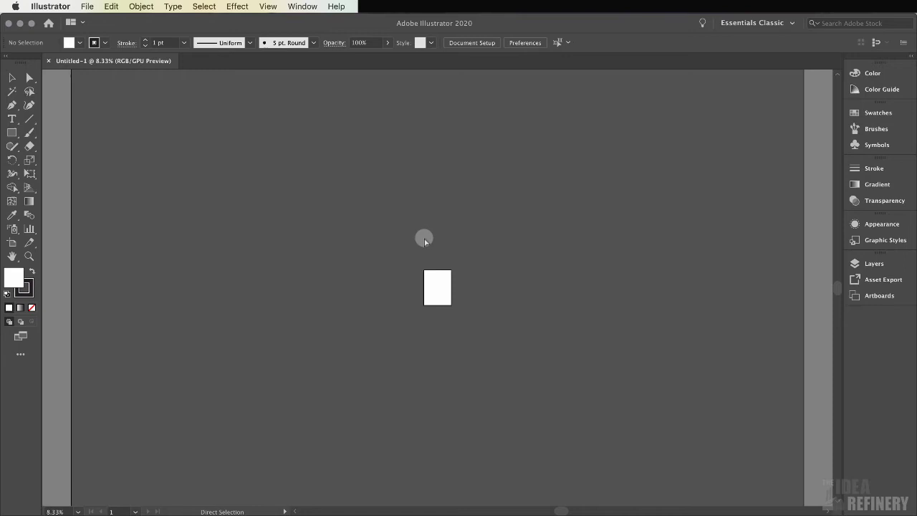
key(super+minus)
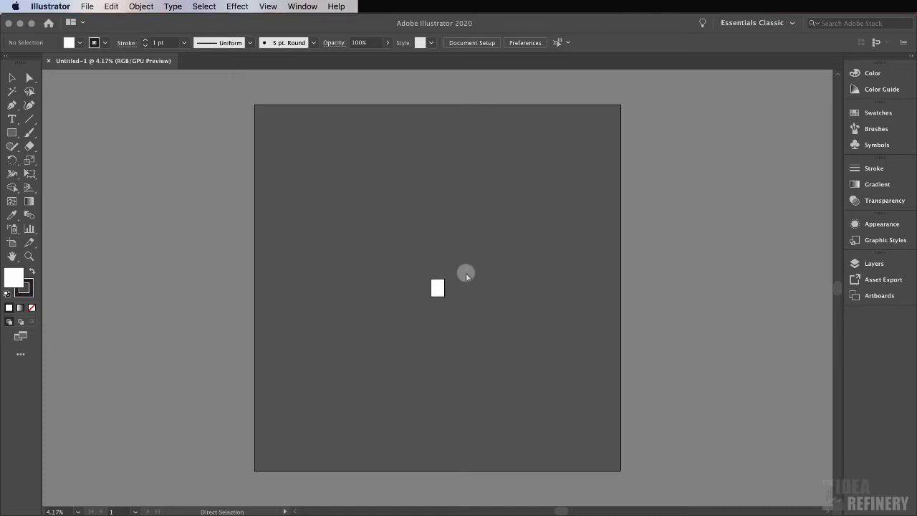
key(a)
key(super+equal)
key(super+equal)
key(super+equal)
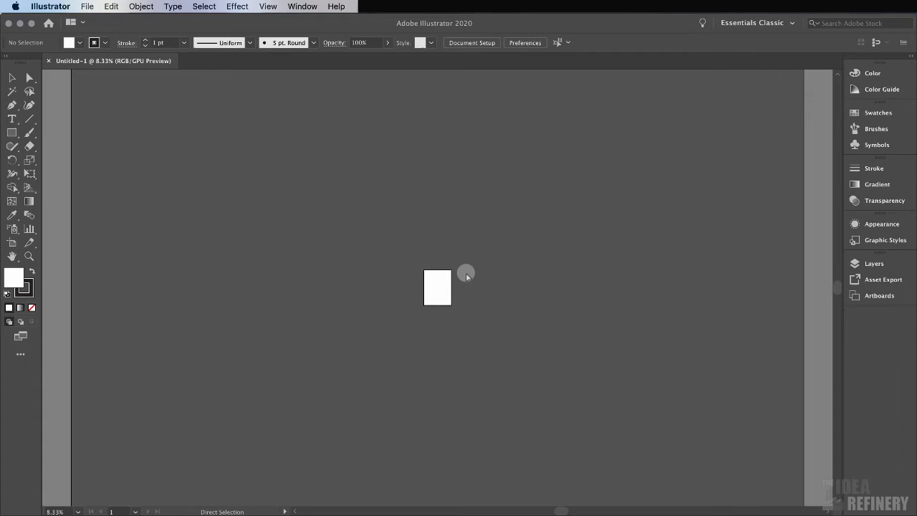
key(super+equal)
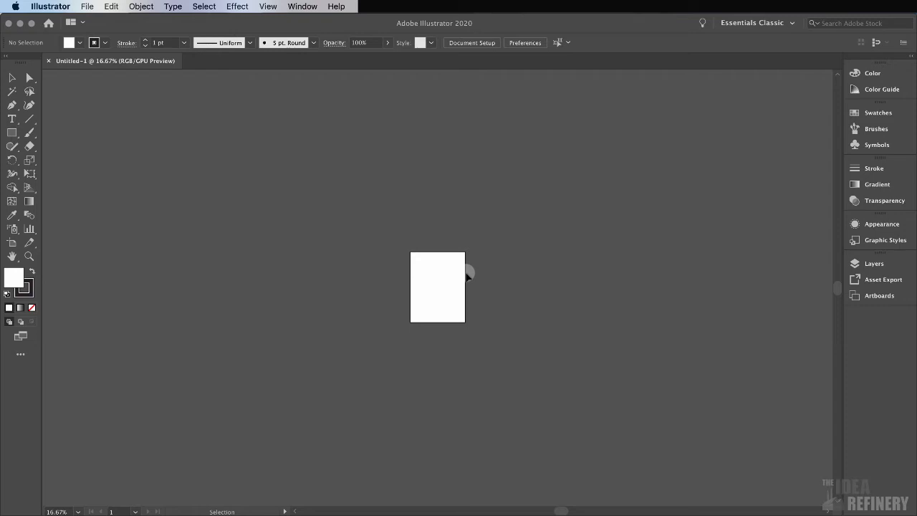
key(a)
key(super+0)
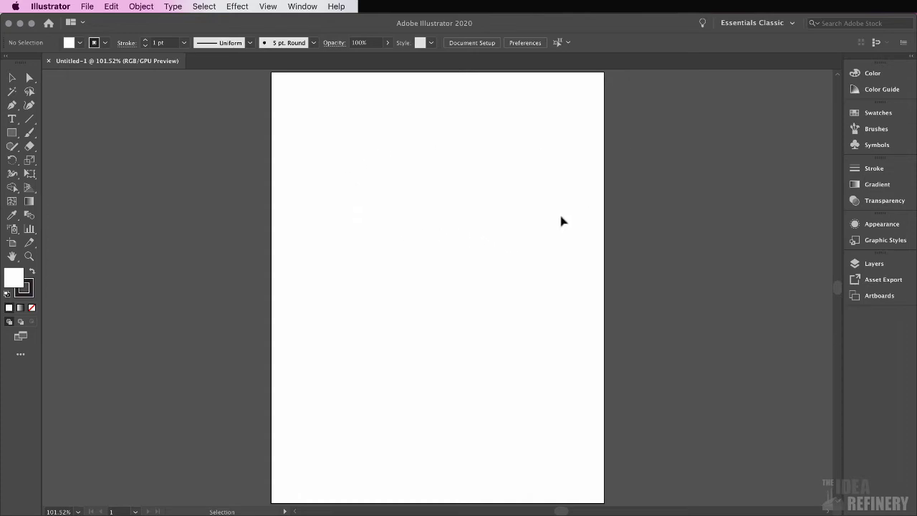
click(265, 7)
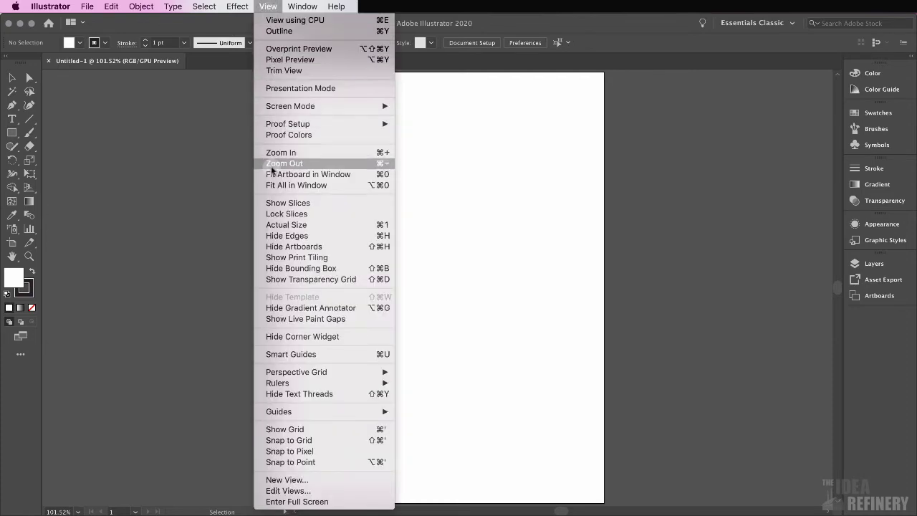
click(286, 247)
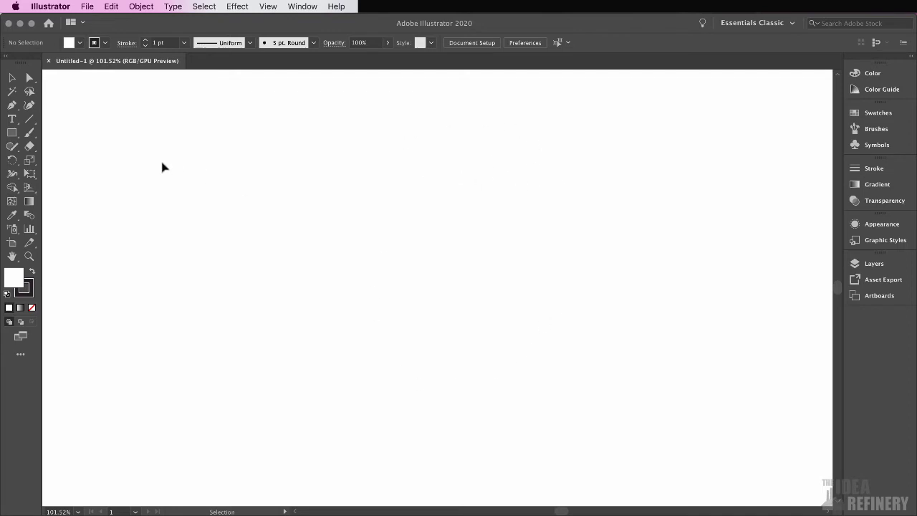
key(super+minus)
key(super+minus)
key(super+minus)
key(super+minus)
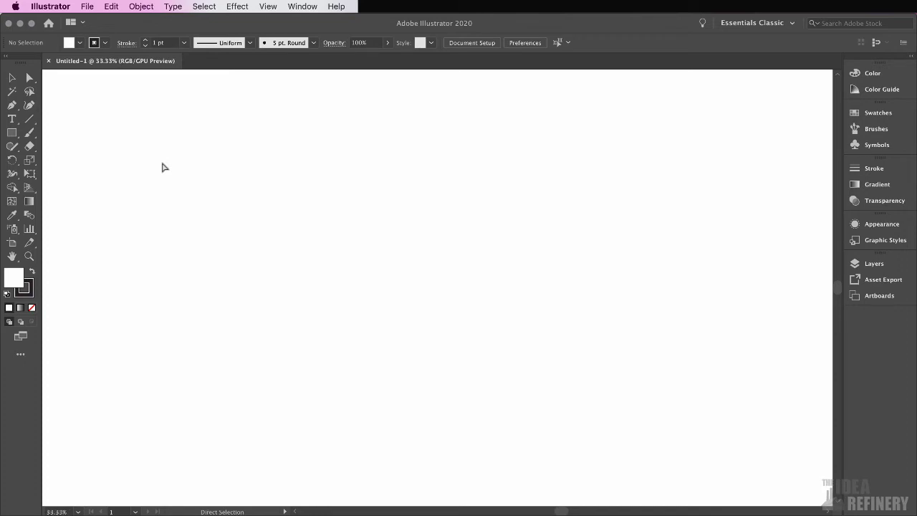
key(super+minus)
key(super+minus)
click(268, 7)
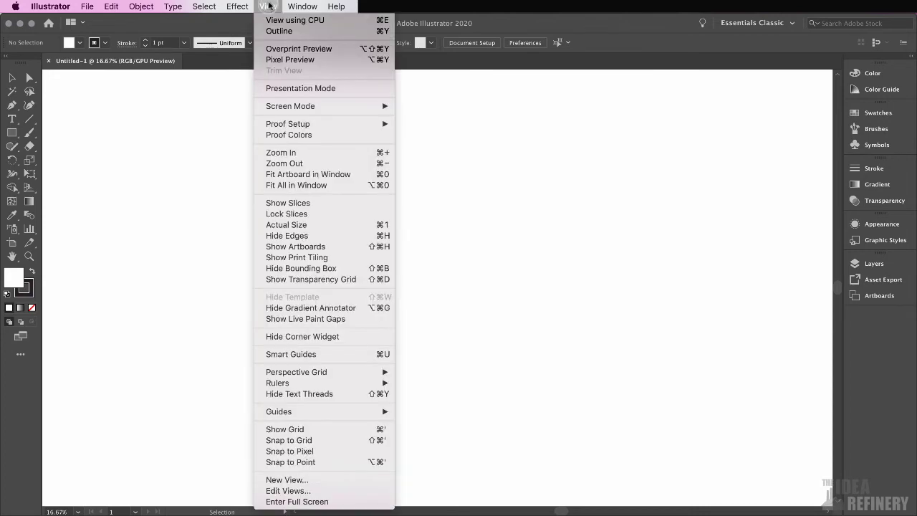
click(289, 246)
key(a)
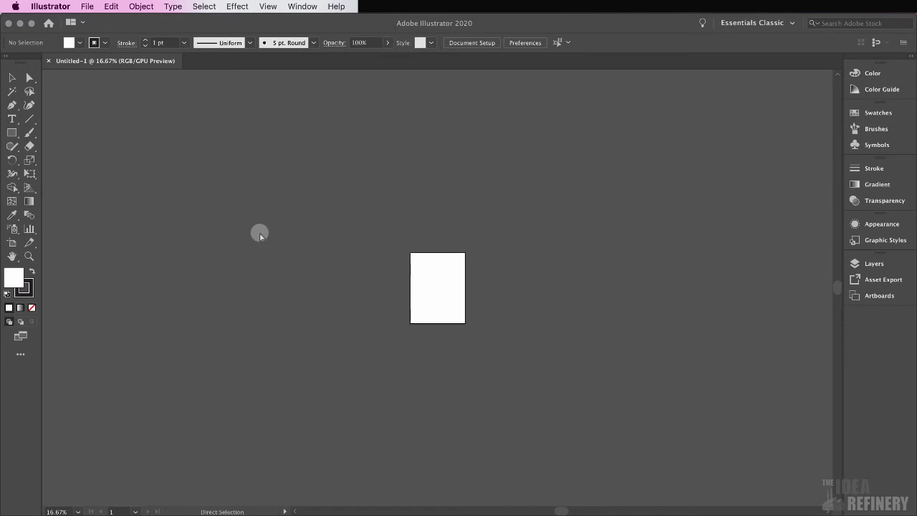
key(super+0)
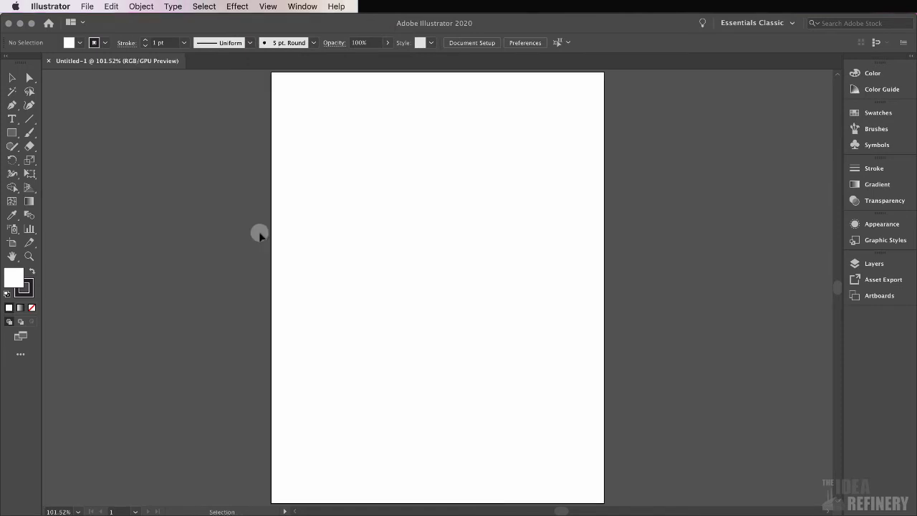
click(609, 197)
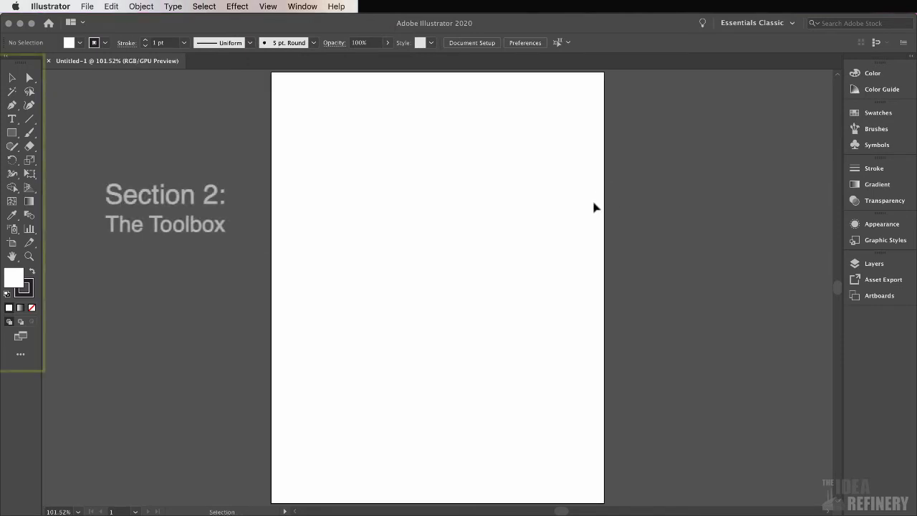
click(154, 129)
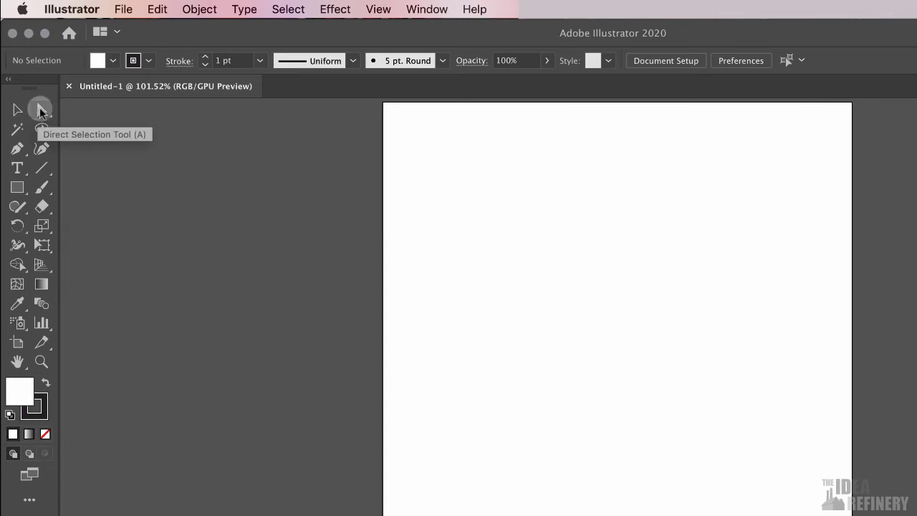
Tear off the Pen tool flyout as a floating panel, move it, close it, reselect Pen
click(40, 110)
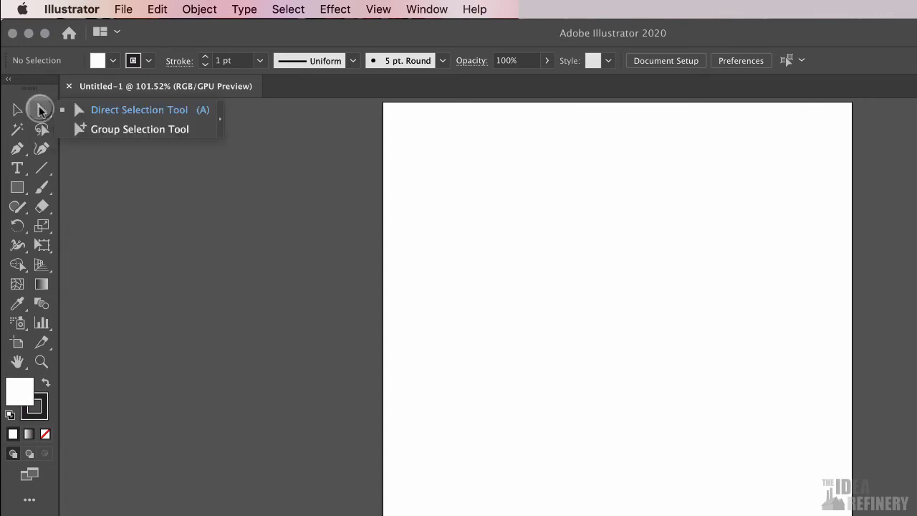
click(17, 150)
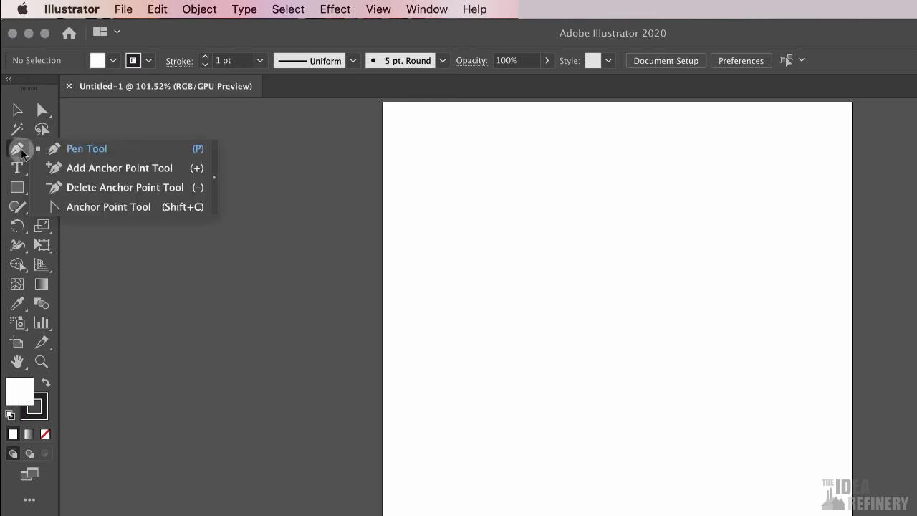
drag(18, 152, 217, 176)
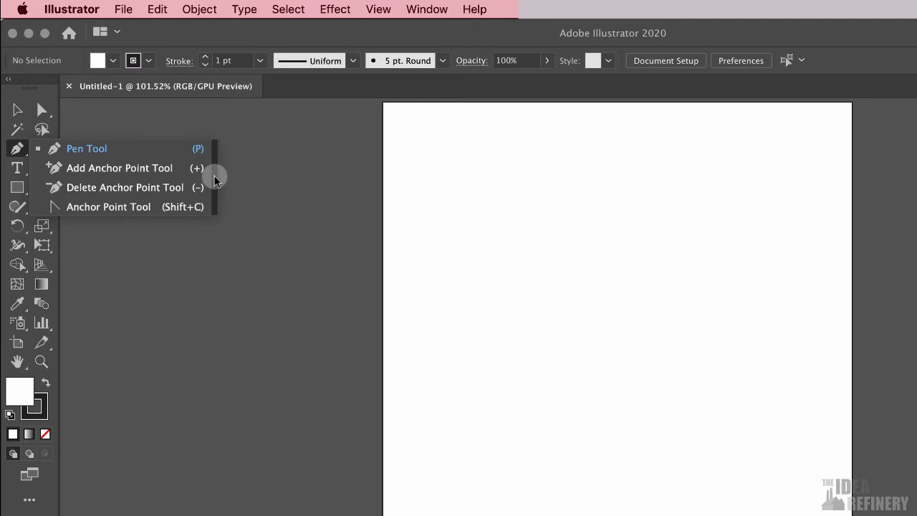
drag(215, 179, 215, 180)
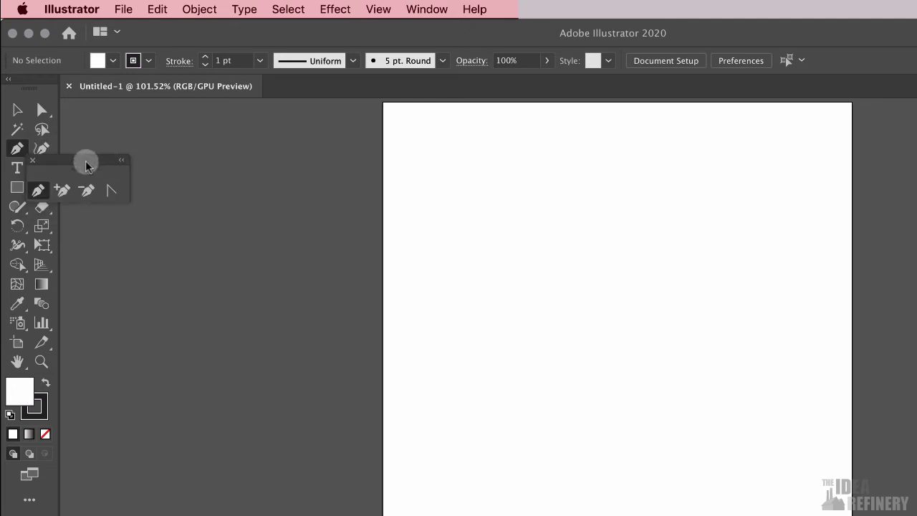
drag(83, 159, 144, 138)
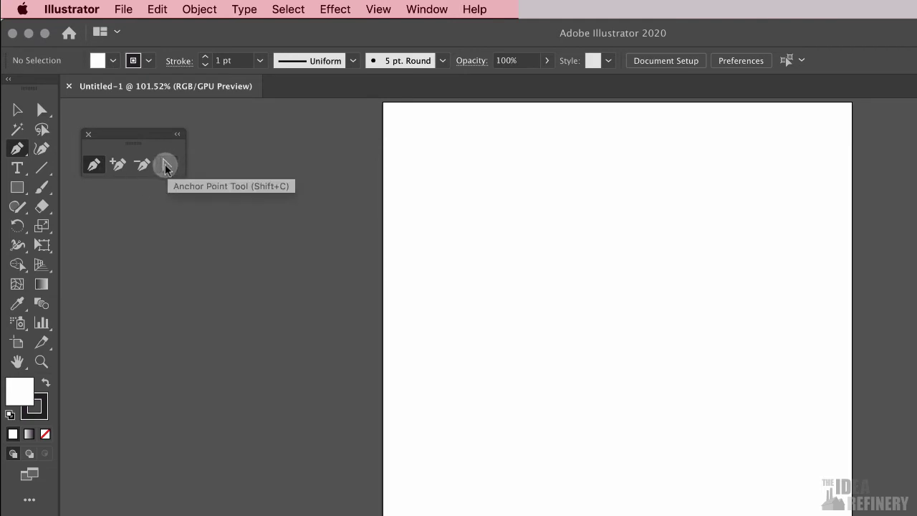
click(88, 136)
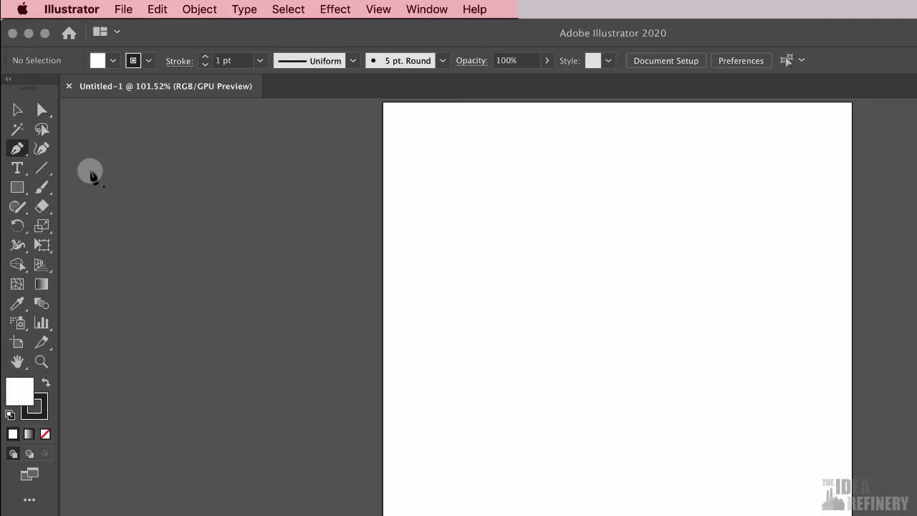
click(22, 152)
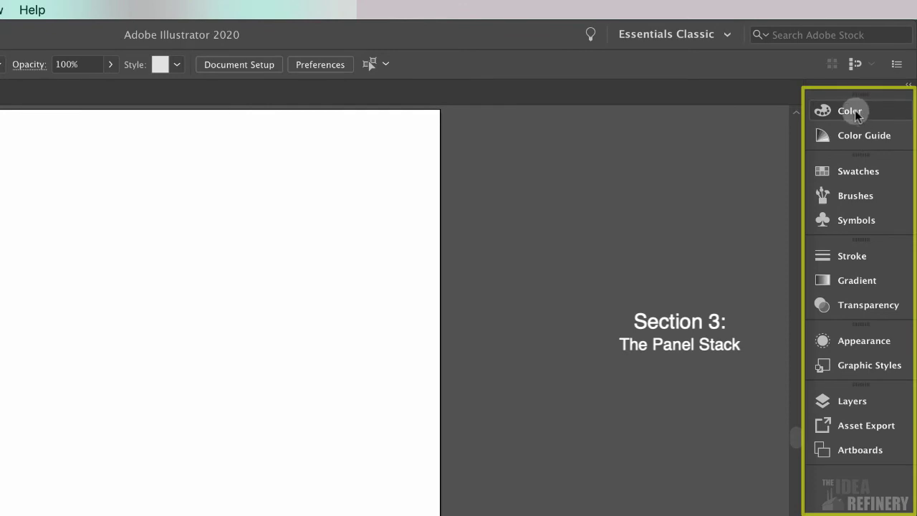
Toggle the Color panel between spectrum-and-hex view and full RGB sliders
click(859, 111)
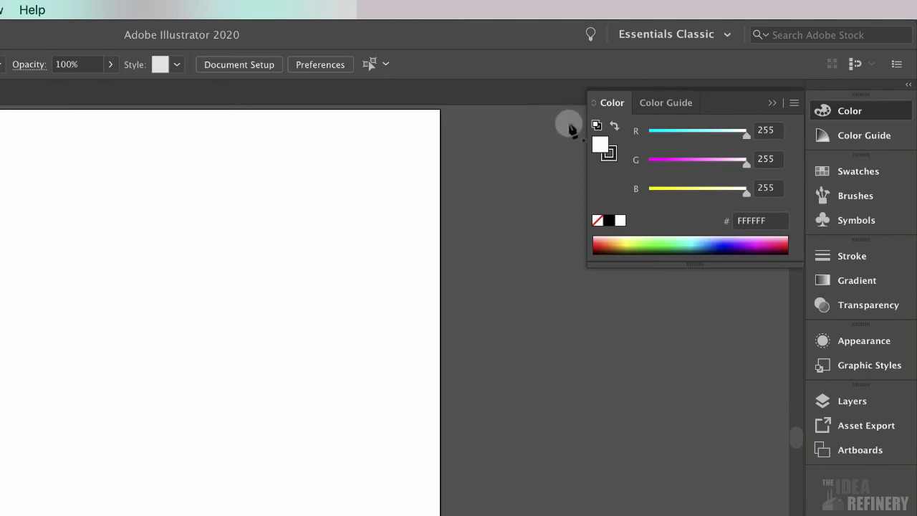
click(603, 157)
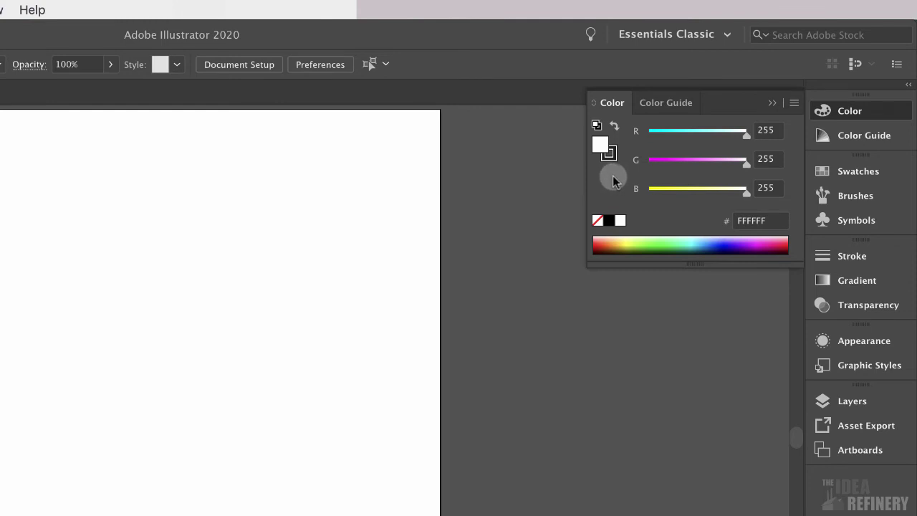
click(794, 105)
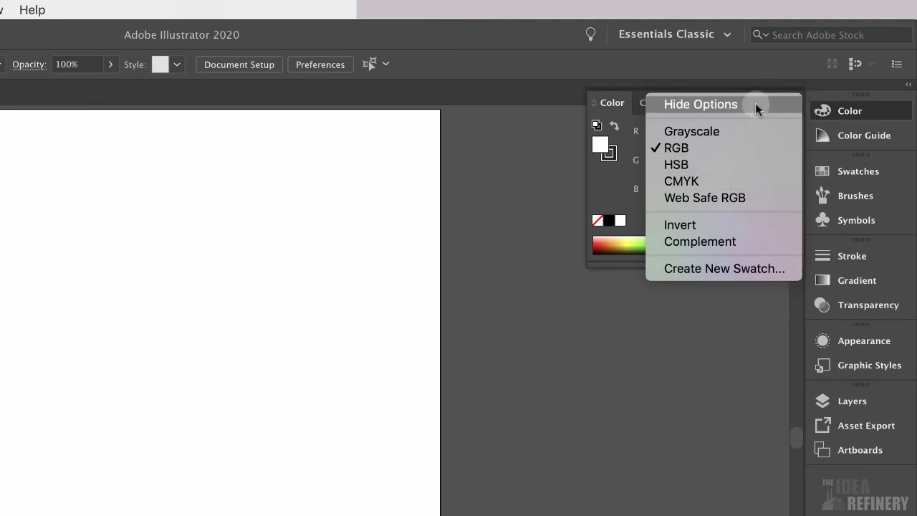
click(762, 106)
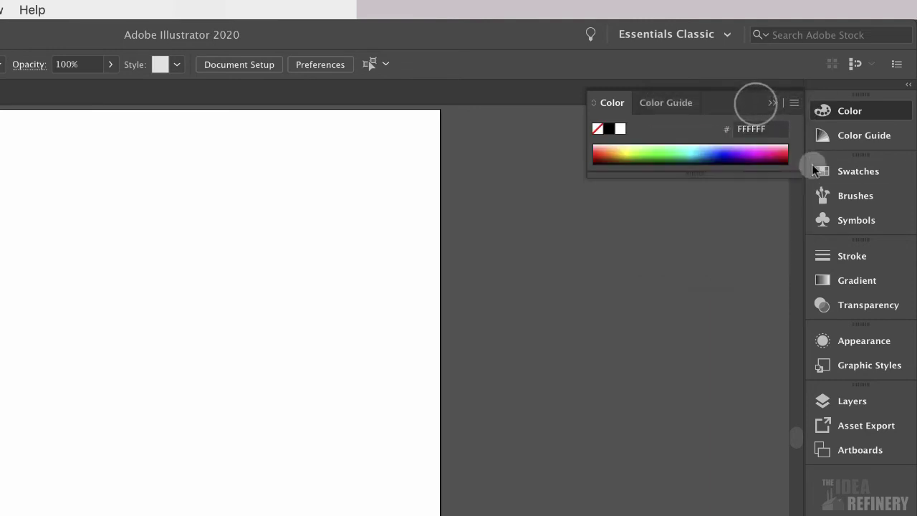
click(795, 105)
click(726, 104)
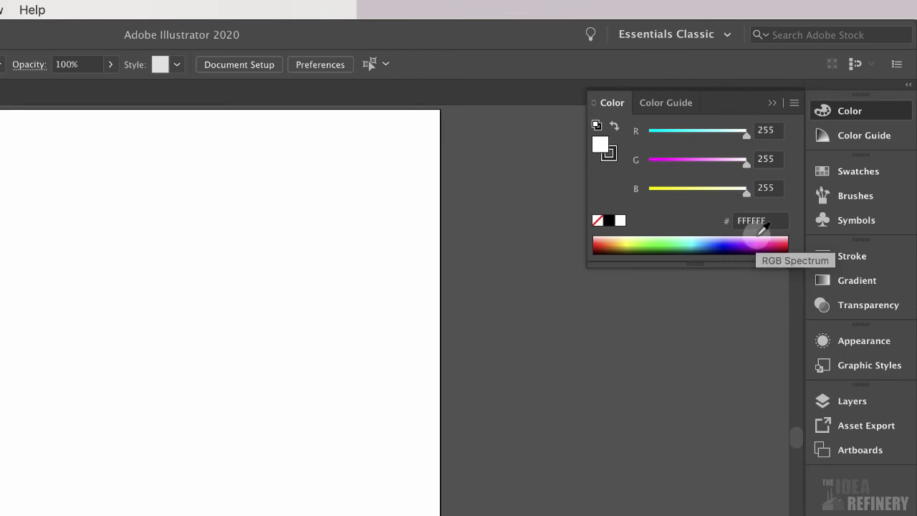
Look through the Color Guide, Swatches and Brushes panels and their option menus
click(864, 136)
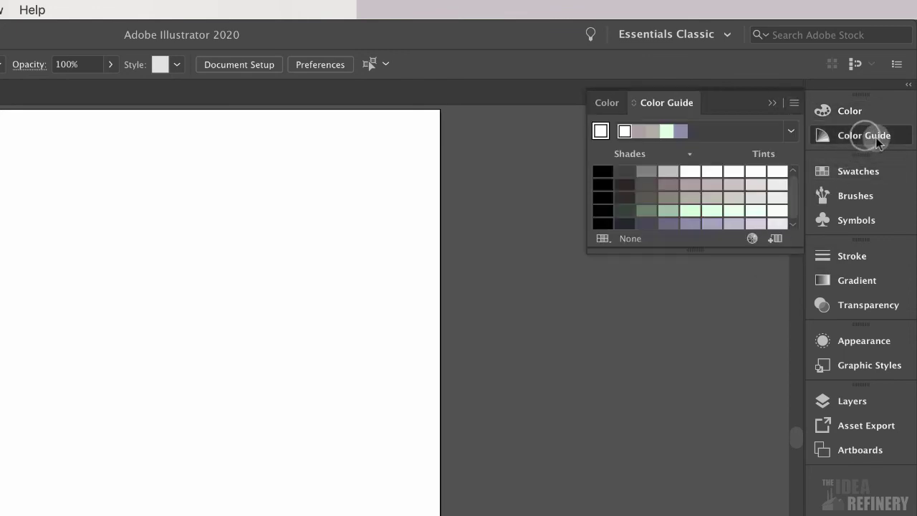
click(794, 102)
click(868, 166)
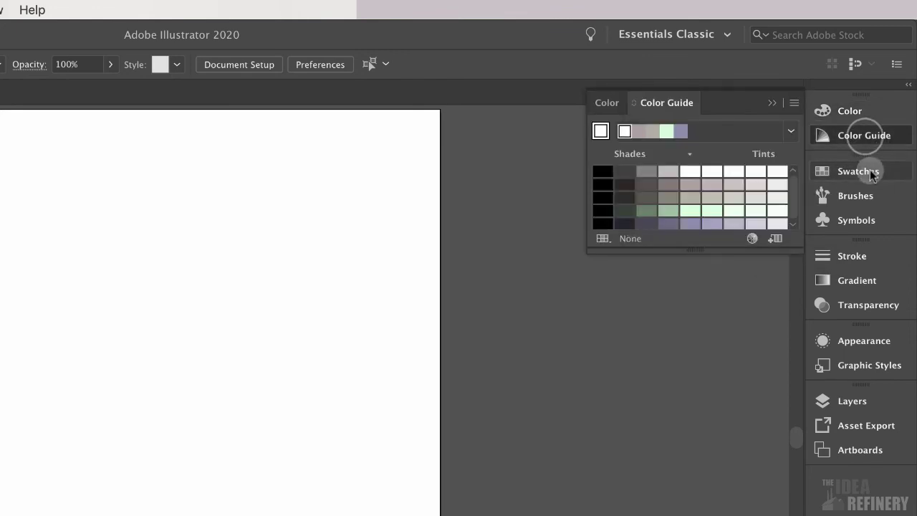
click(871, 169)
click(796, 164)
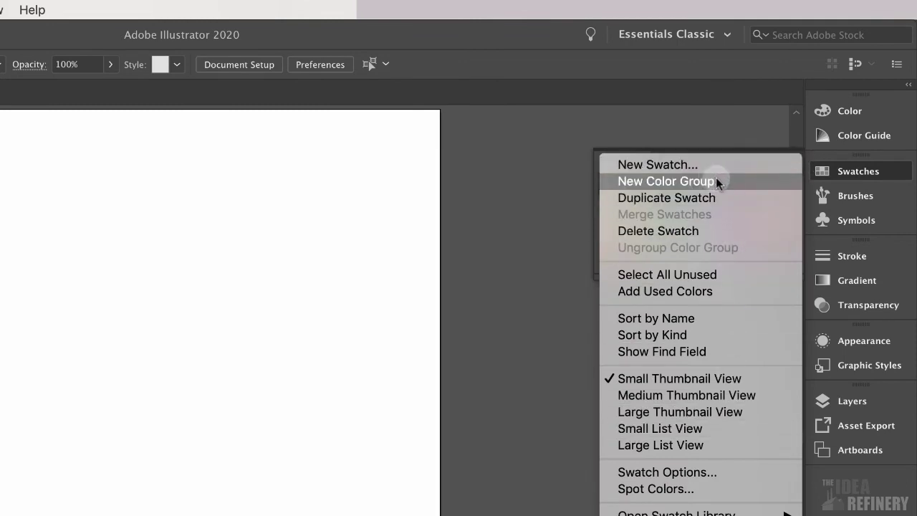
click(847, 167)
click(860, 195)
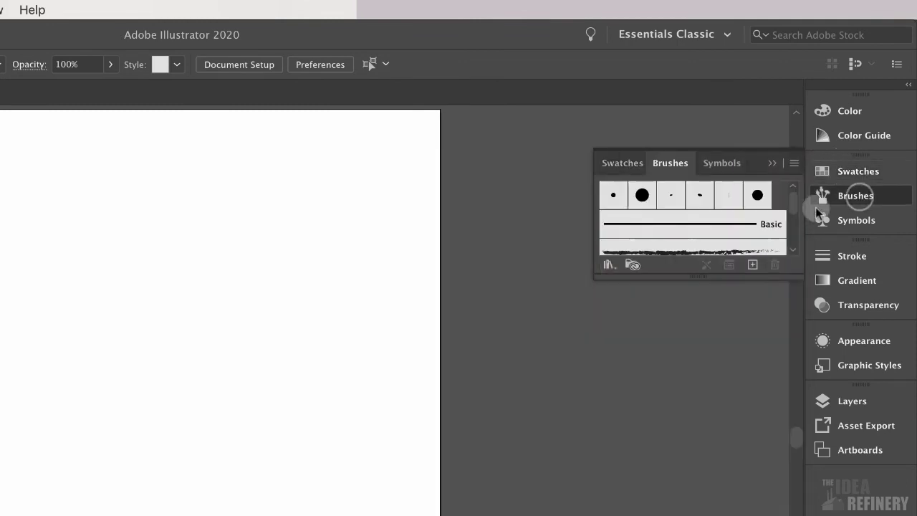
click(794, 163)
click(861, 197)
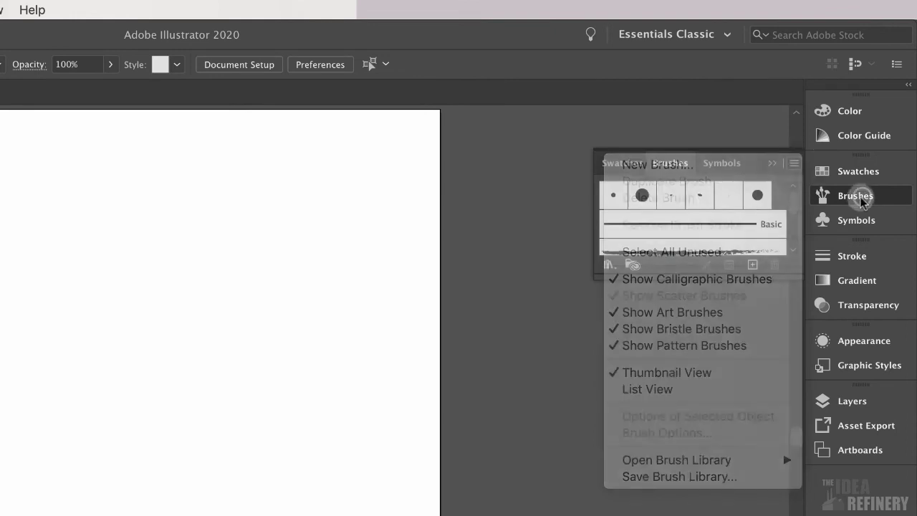
Drag the Brushes panel's bottom edge down to show more brushes, then collapse it
click(788, 168)
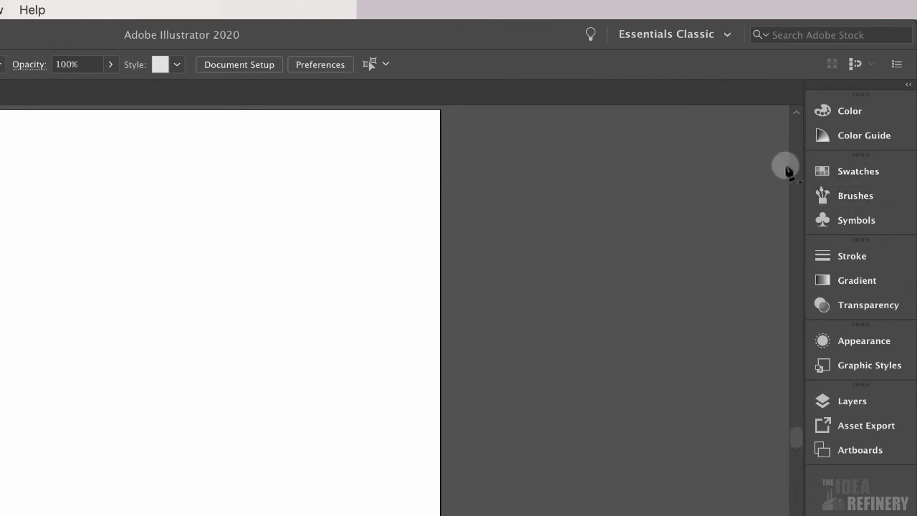
click(865, 196)
drag(734, 280, 756, 430)
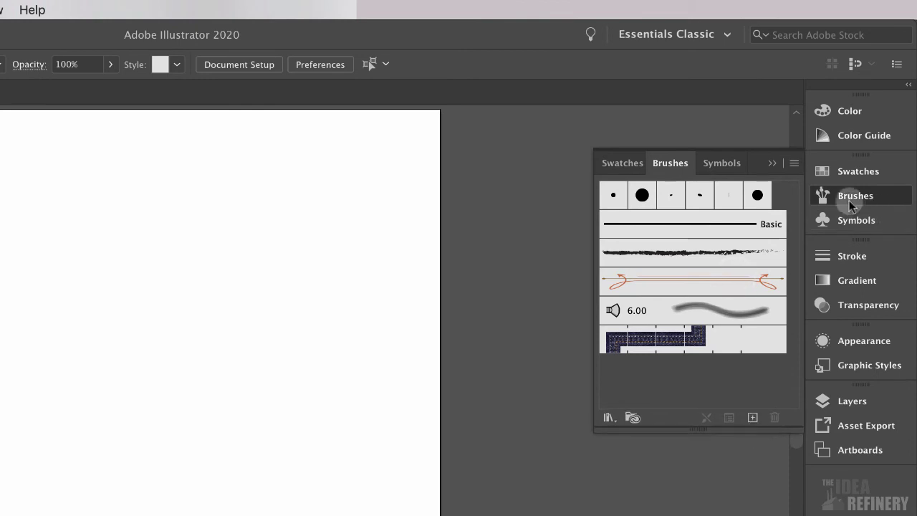
click(772, 163)
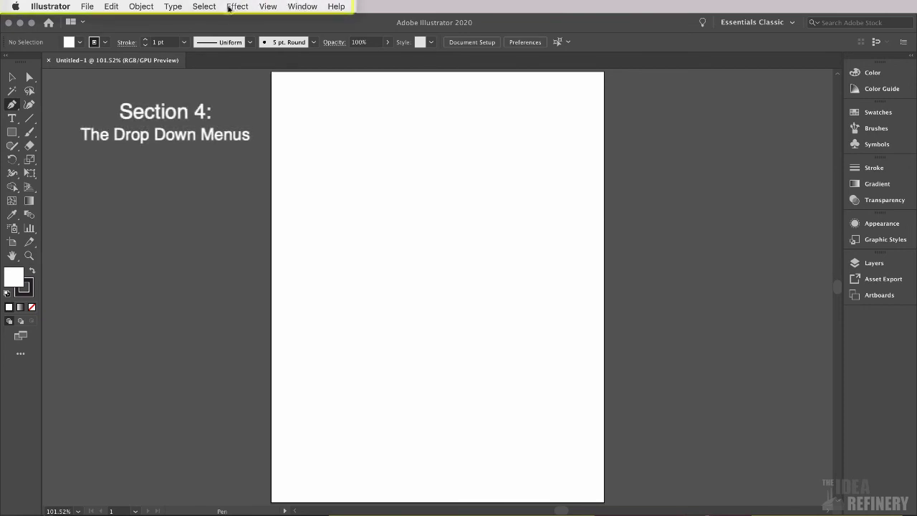
Open the Character panel from Window > Type > Character and drag it into the dock
click(303, 6)
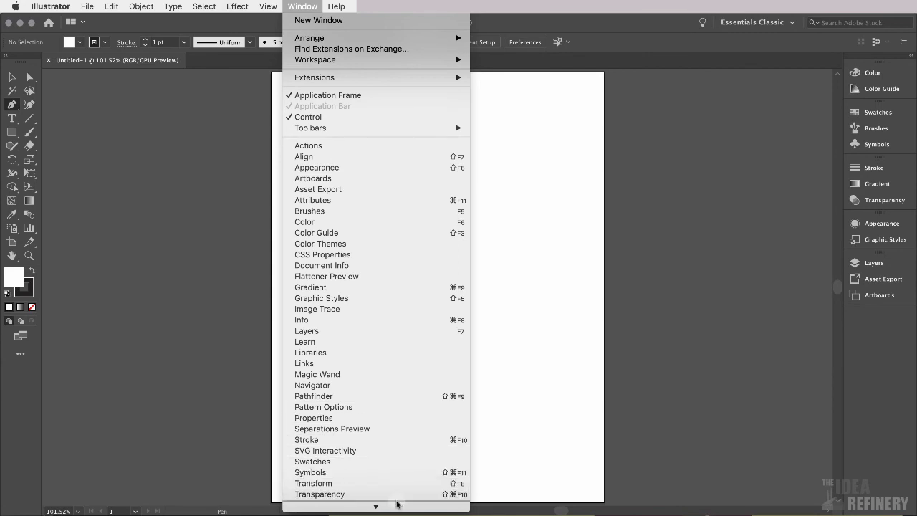
mouse_move(394, 507)
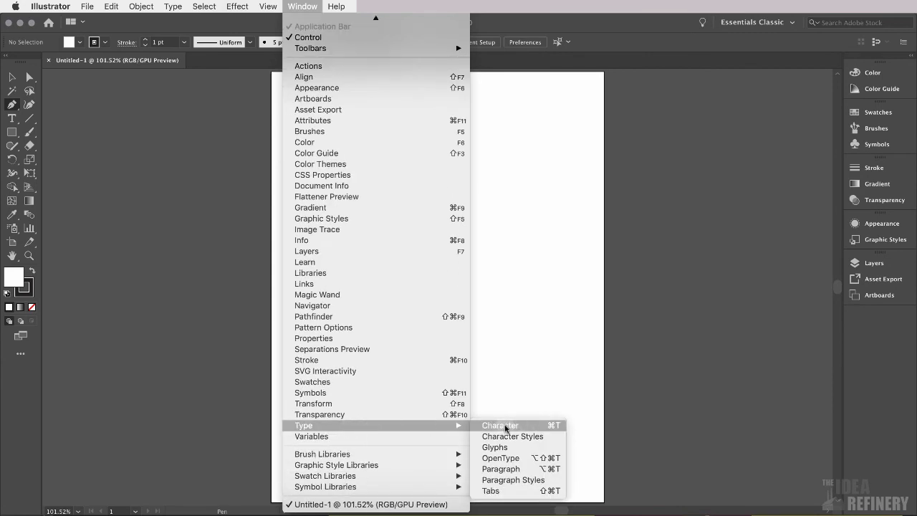
click(506, 427)
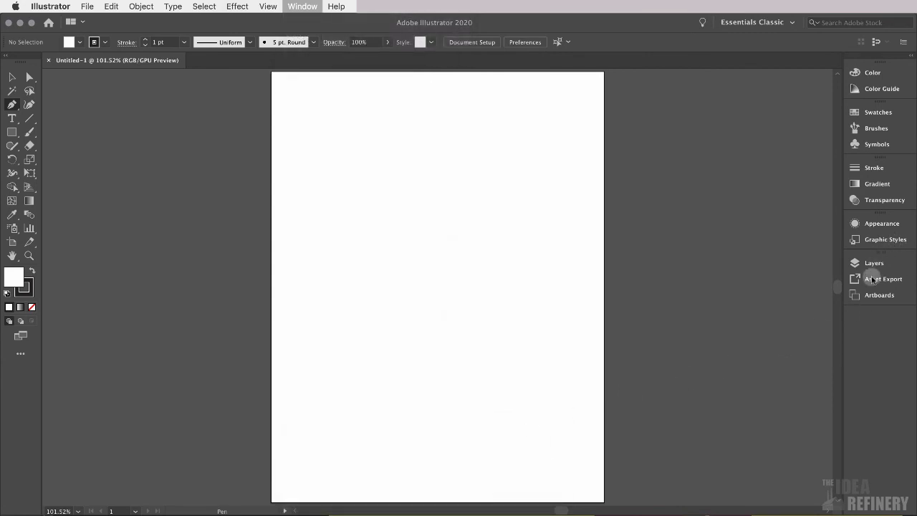
drag(426, 71, 599, 144)
click(589, 145)
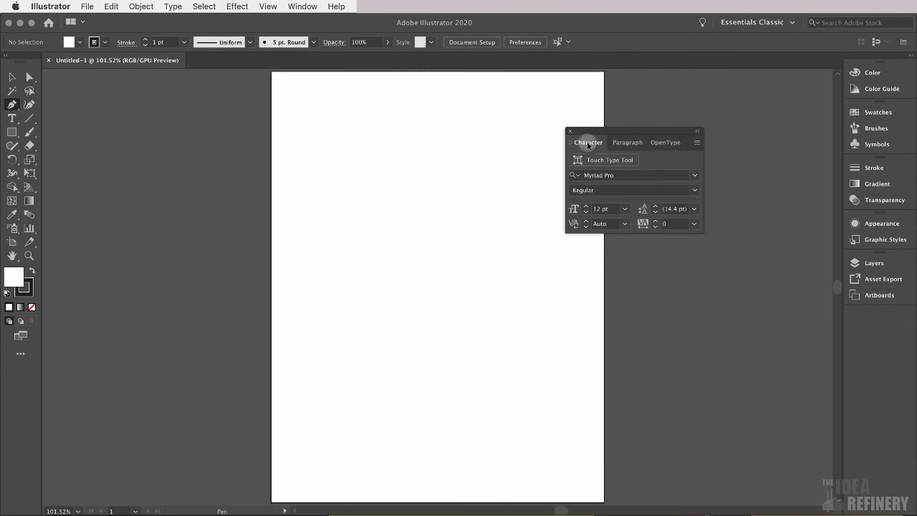
drag(590, 143, 867, 312)
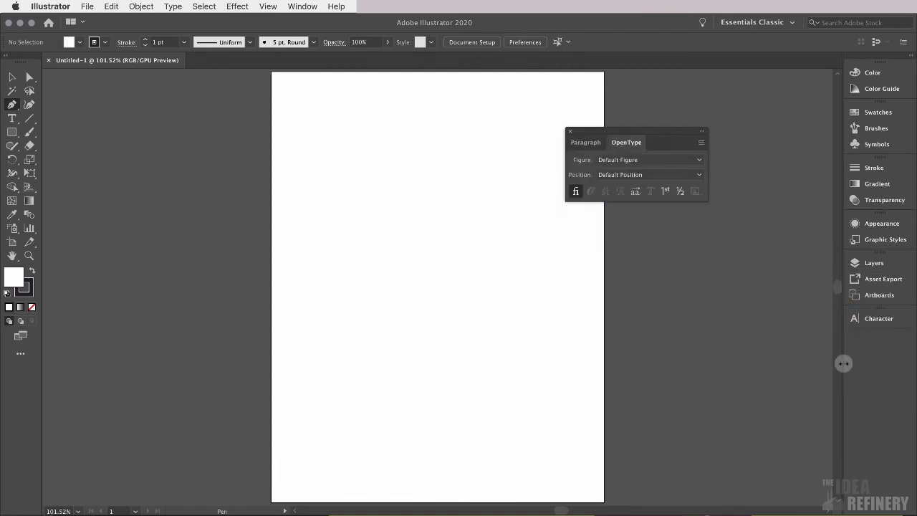
Expand the docked Character panel, check its options menu, then collapse it back into the dock
click(875, 319)
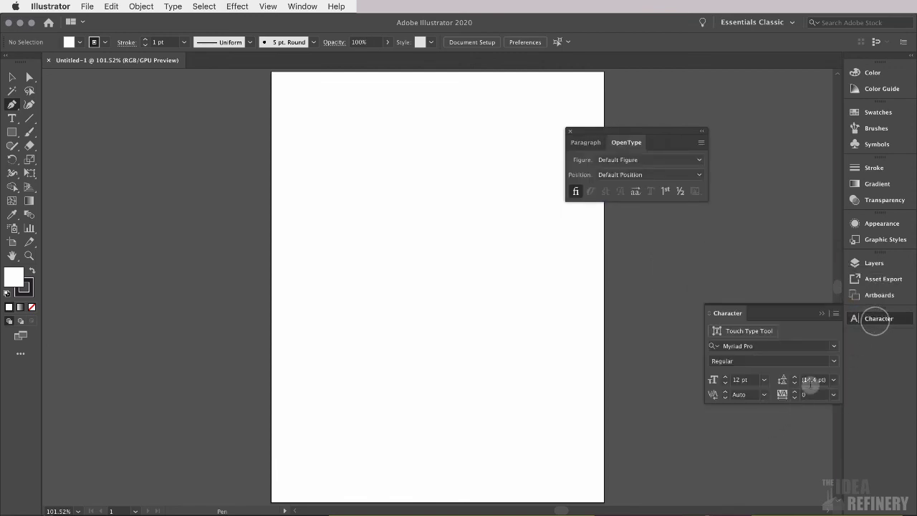
click(835, 313)
click(877, 318)
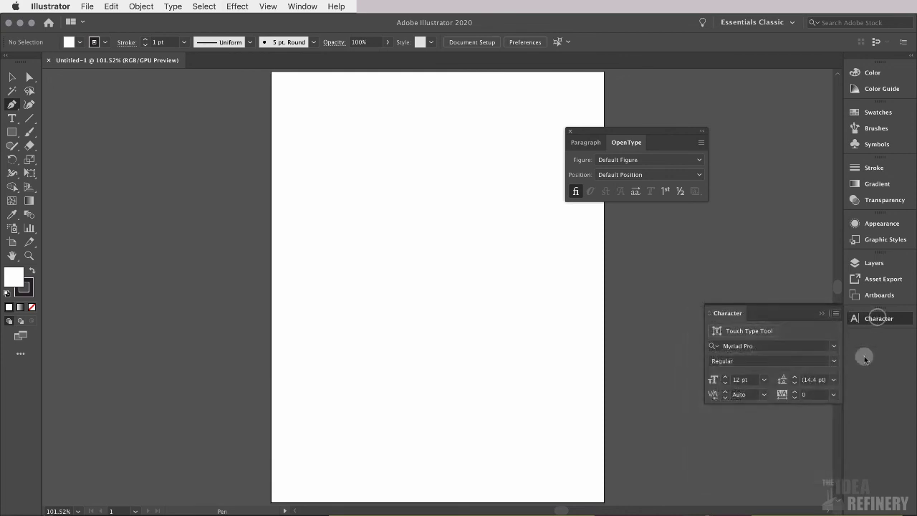
click(822, 313)
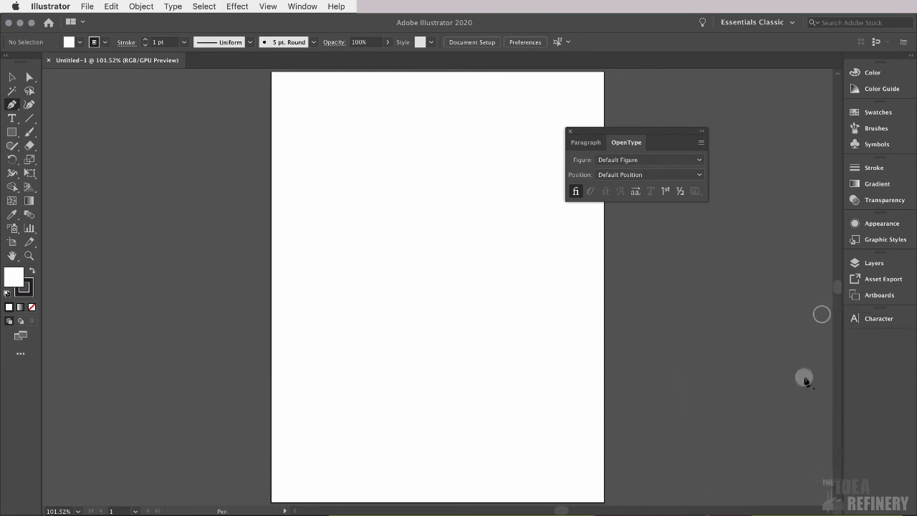
Look through the Paragraph and OpenType tabs, then close that floating panel group
click(592, 143)
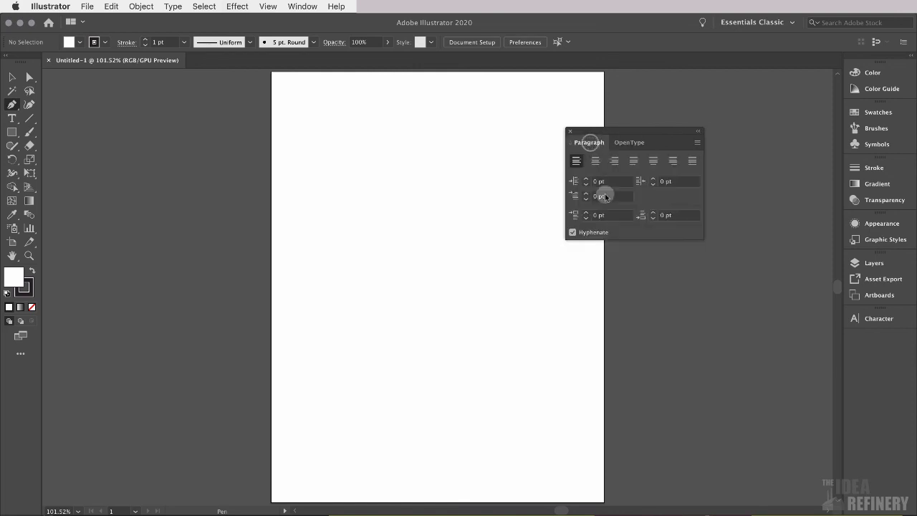
click(634, 143)
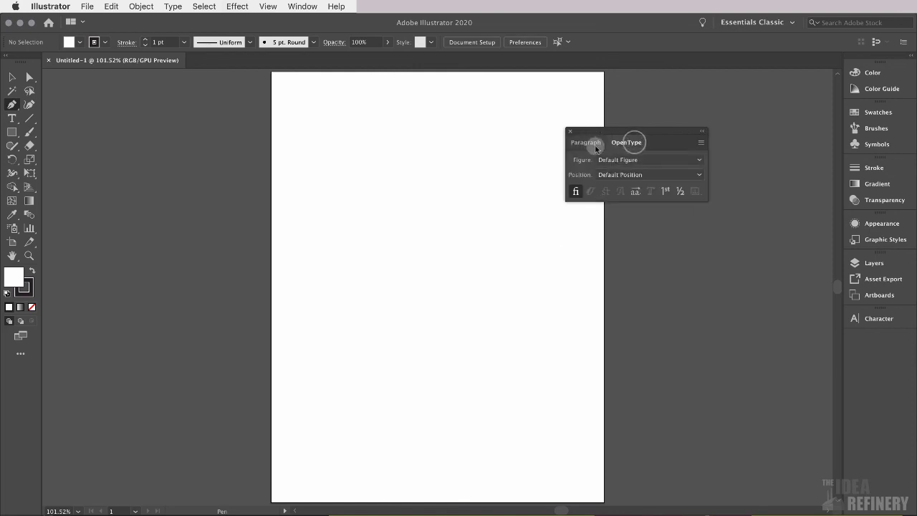
click(590, 142)
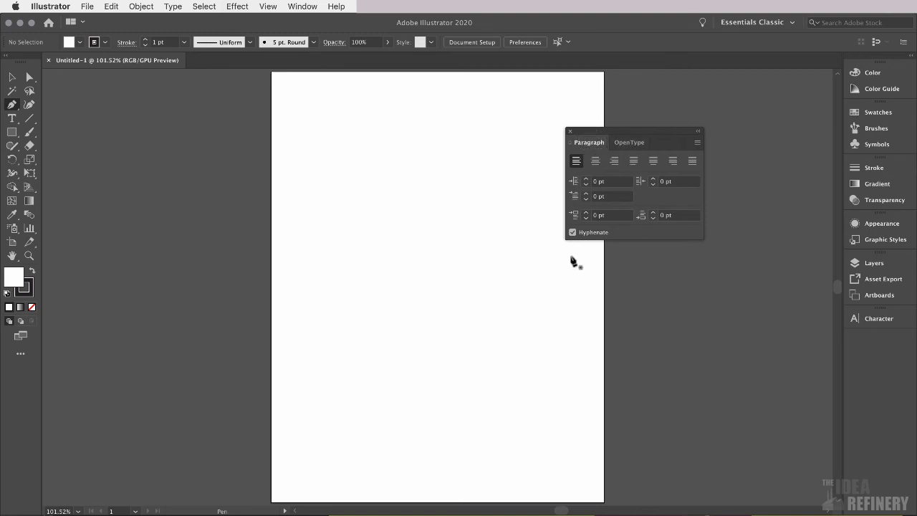
click(570, 132)
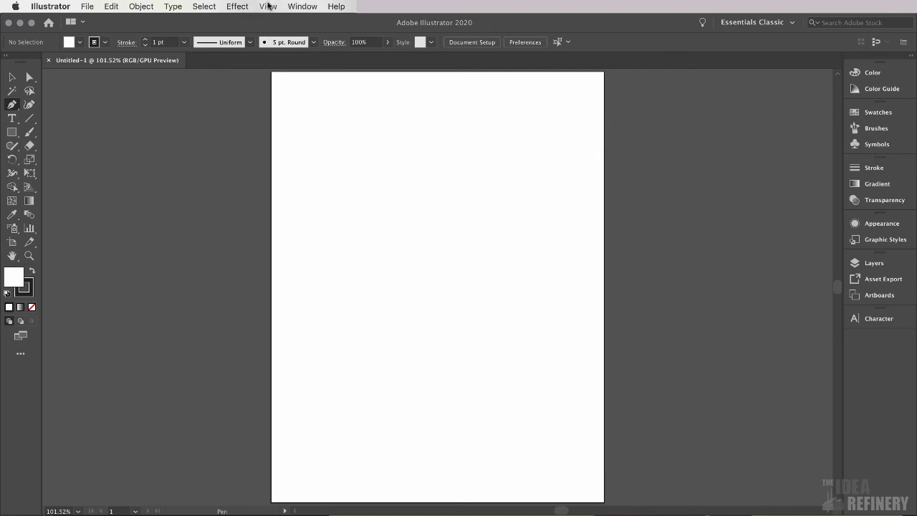
Show the Window menu's list of available panels, then dismiss it
click(300, 5)
click(299, 7)
click(302, 6)
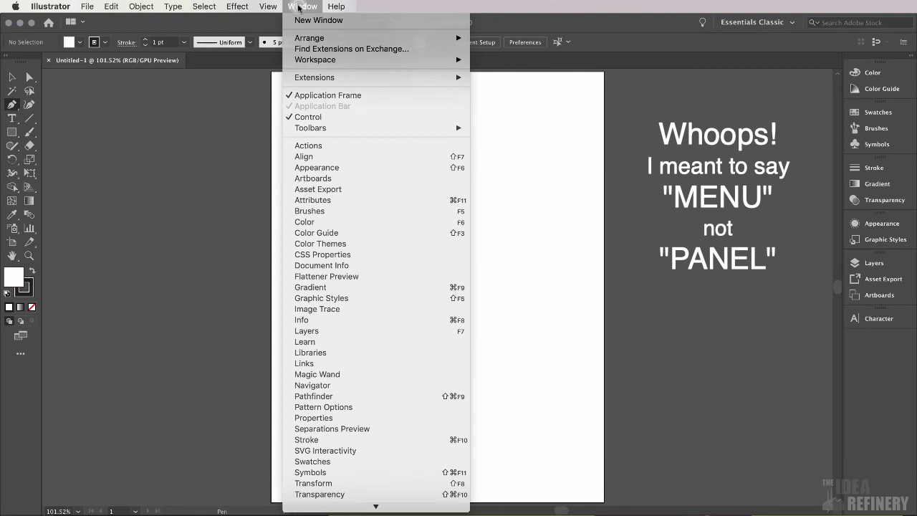
click(302, 6)
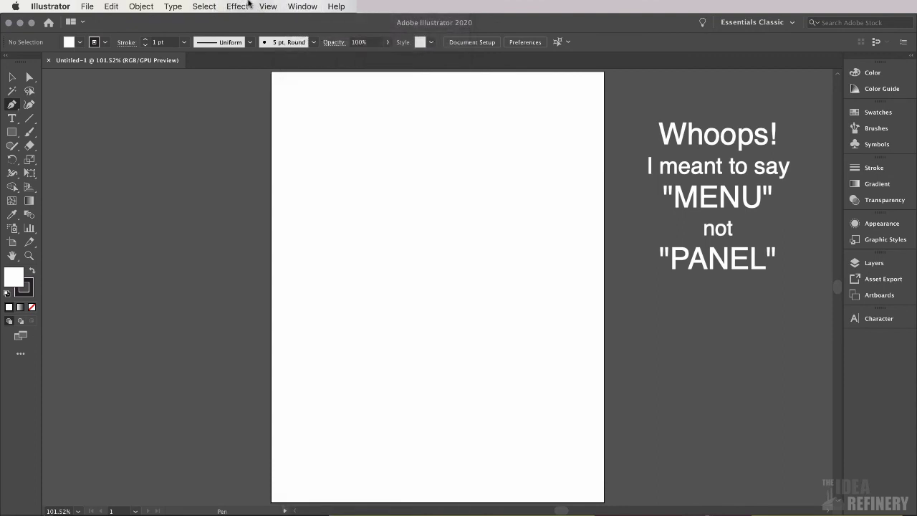
Browse the Effect menu, then view the Object menu's Group, Lock, Path, Shape, Pattern and Blend commands
click(244, 7)
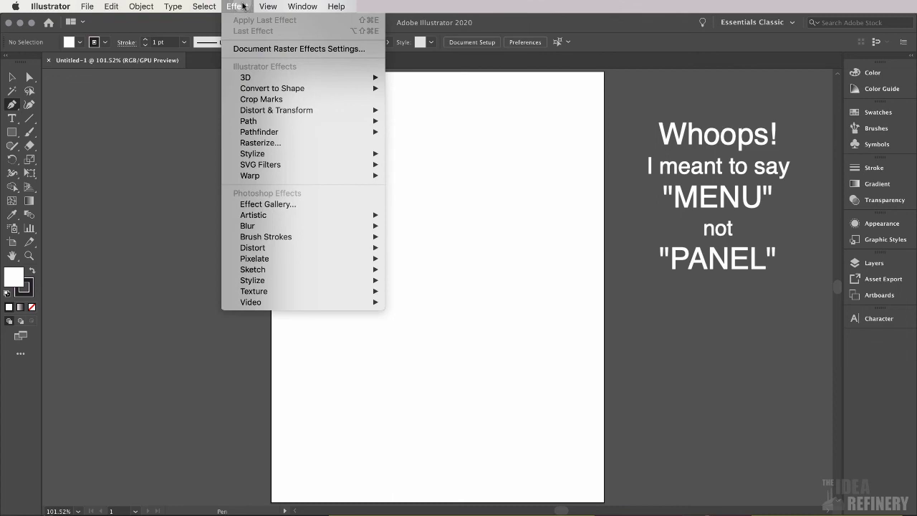
click(242, 5)
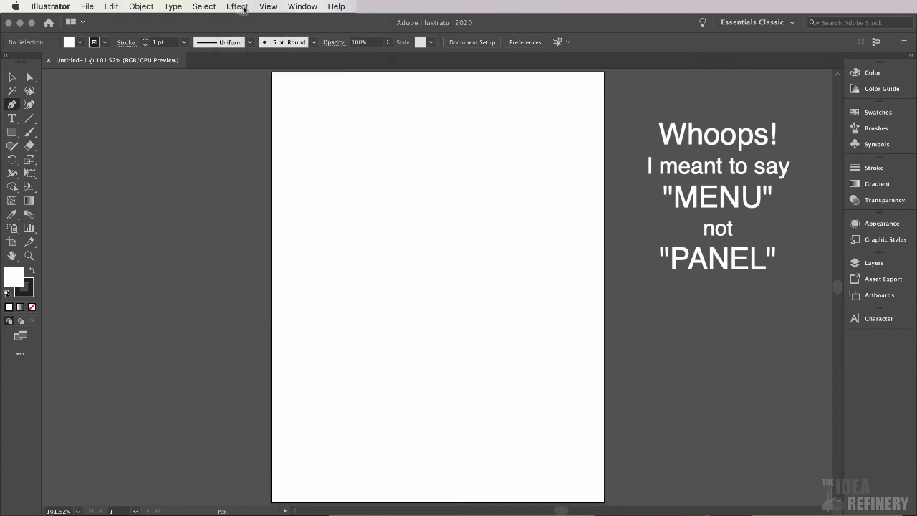
click(142, 8)
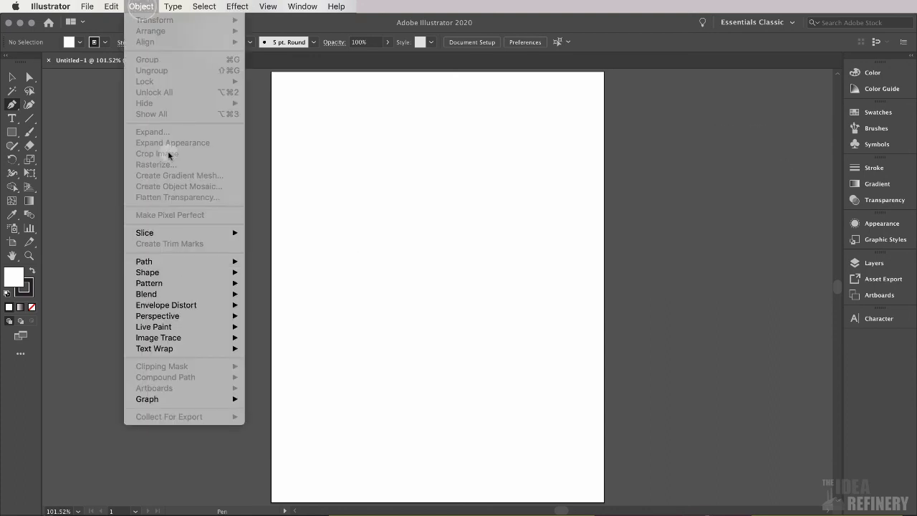
mouse_move(179, 278)
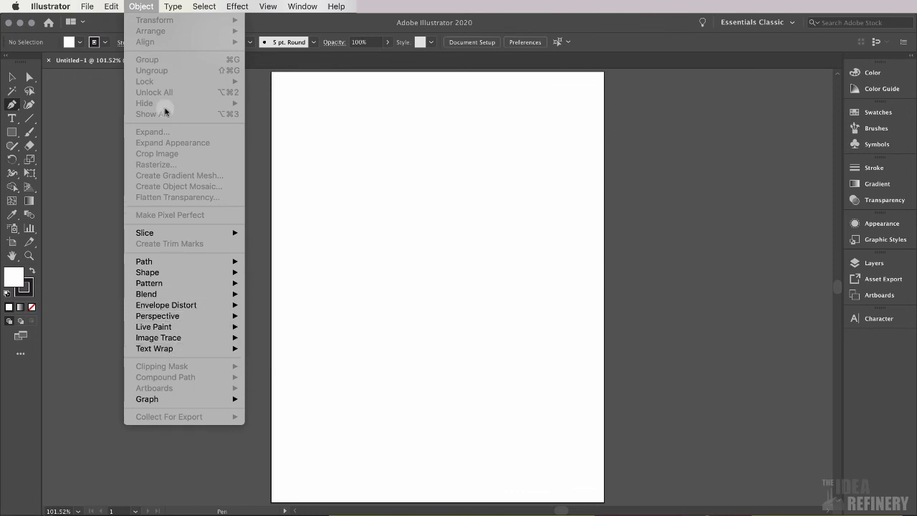
click(143, 7)
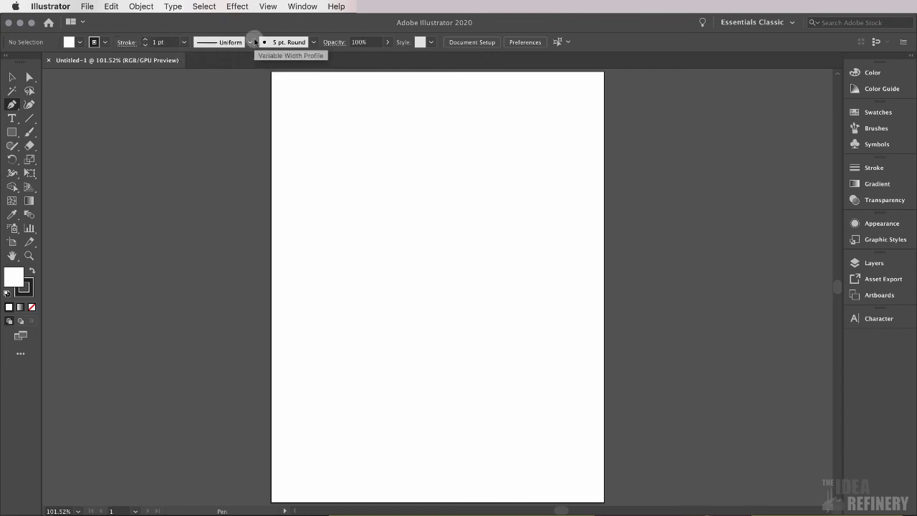
Select the Type tool and show the Character settings: Myriad Pro Regular at 12 pt
click(11, 119)
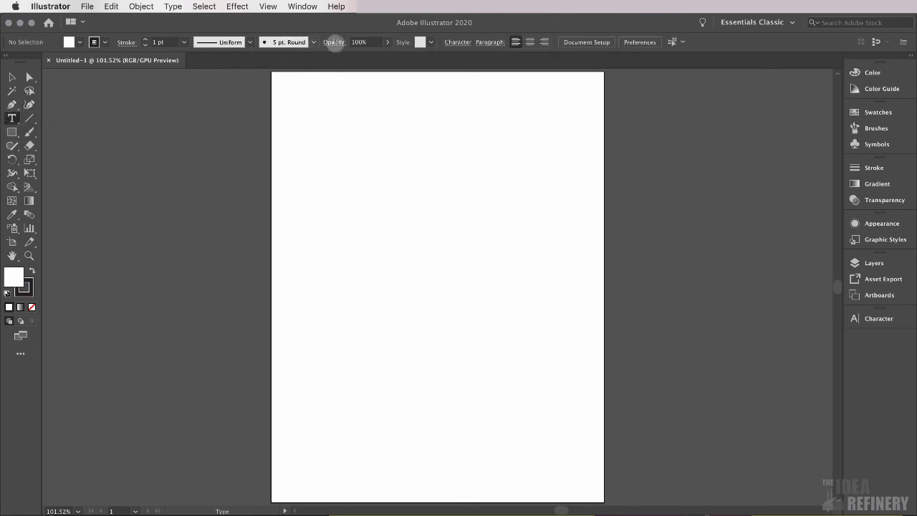
click(457, 43)
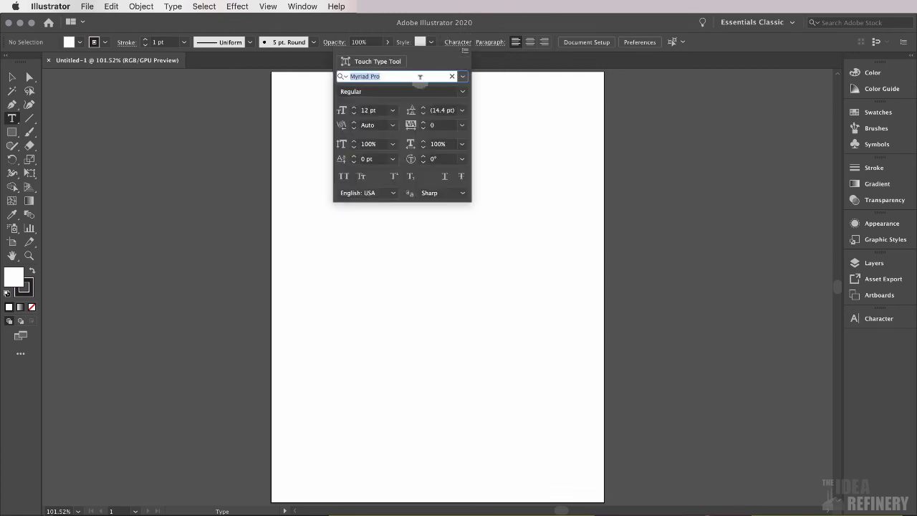
click(881, 320)
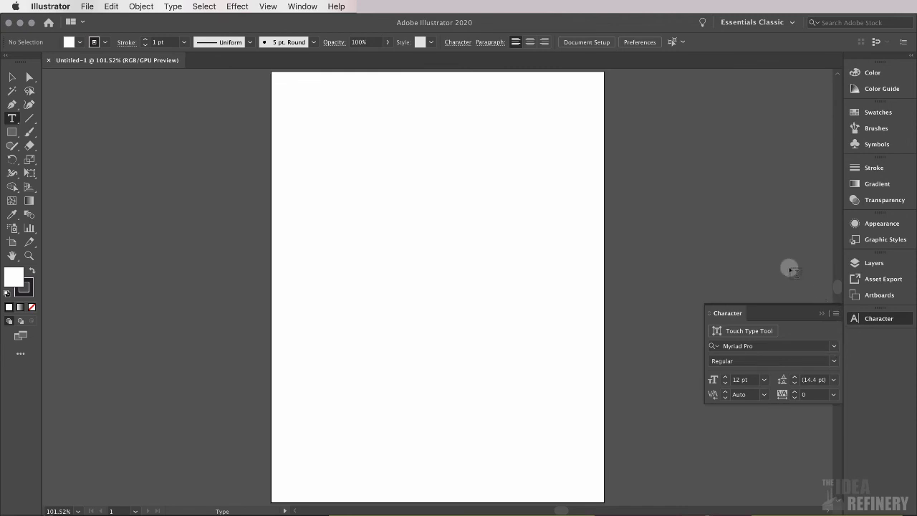
click(459, 42)
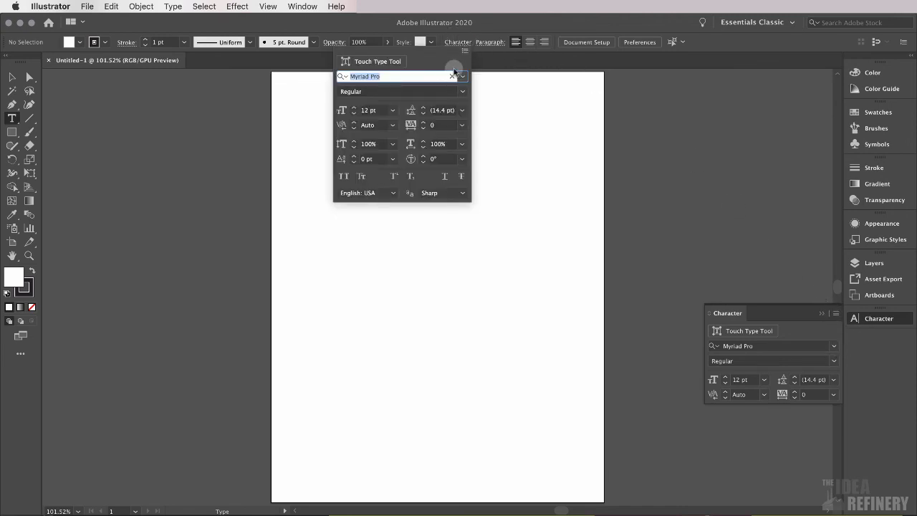